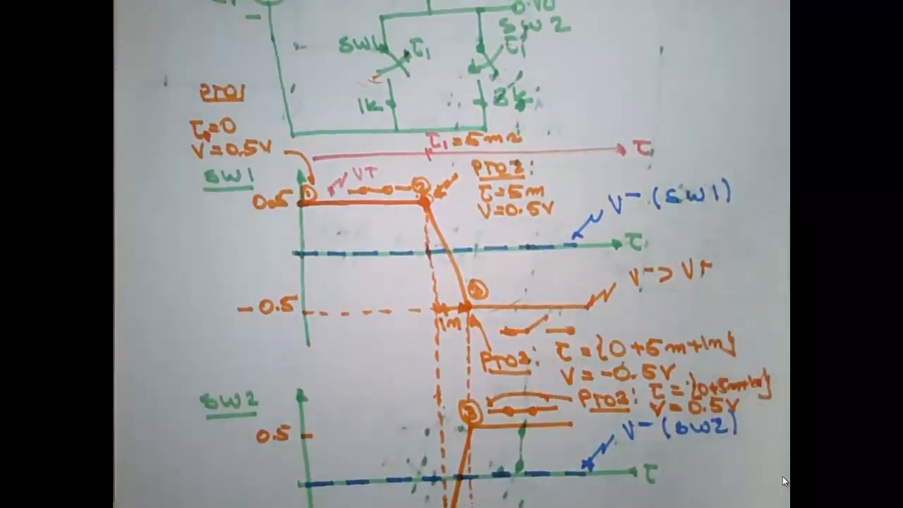
Switch from the document camera view back to LTspice and apply the PWL settings of source V2.
mouse_move(714, 129)
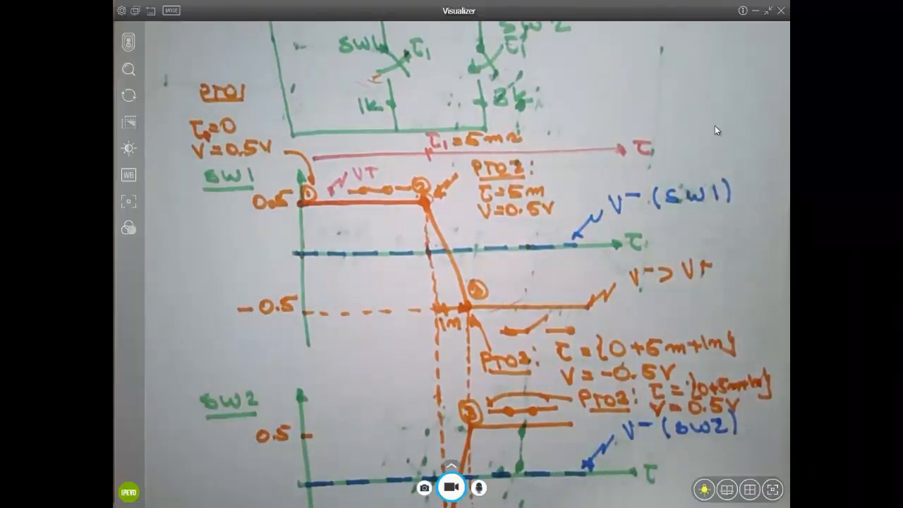
left_click(768, 11)
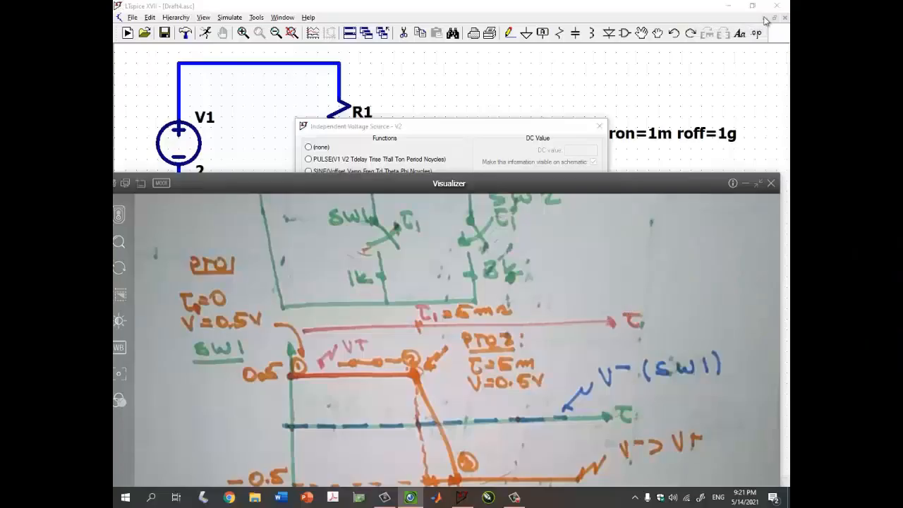
left_click(745, 183)
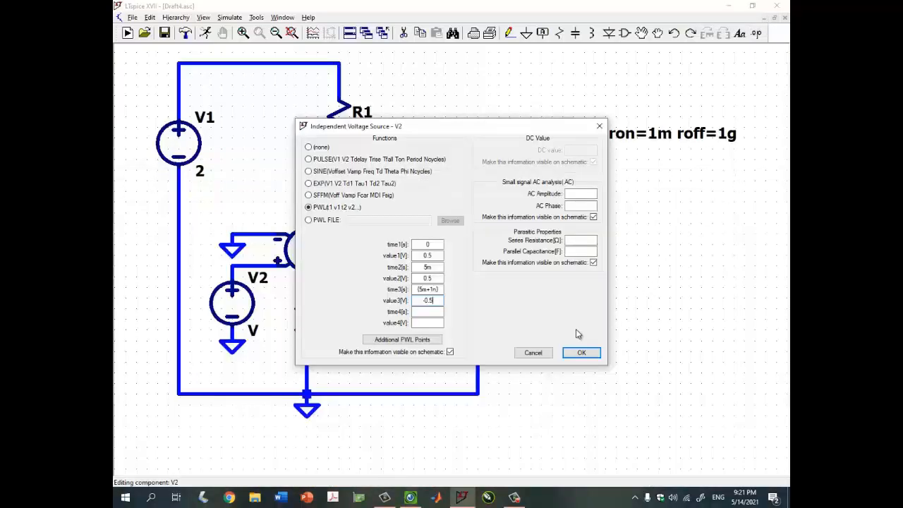
left_click(577, 353)
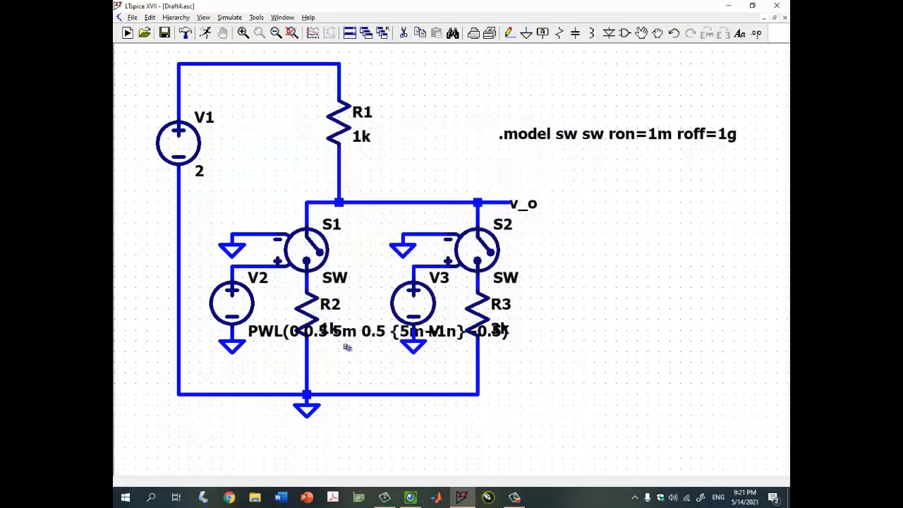
Try moving V2's PWL label below the circuit, and undo the move.
left_click(246, 330)
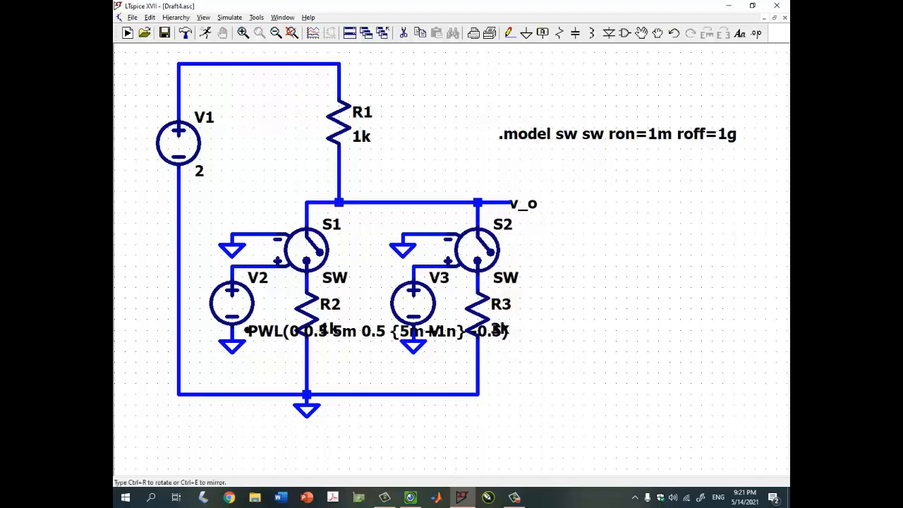
left_click(213, 432)
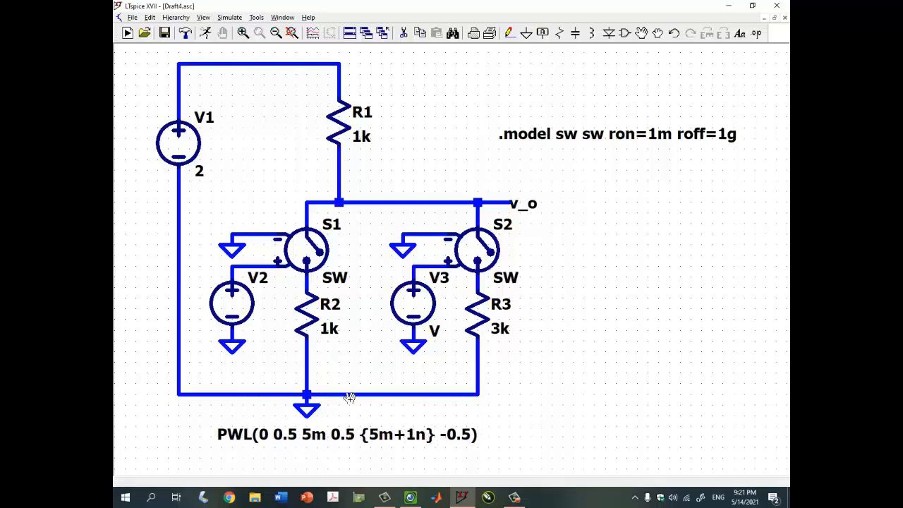
left_click(673, 34)
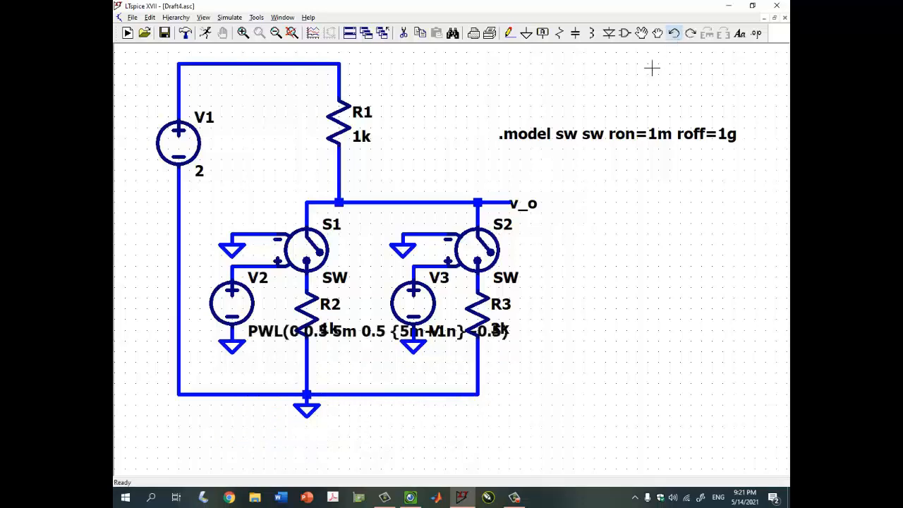
Hide the PWL function text of source V2 on the schematic.
right_click(244, 307)
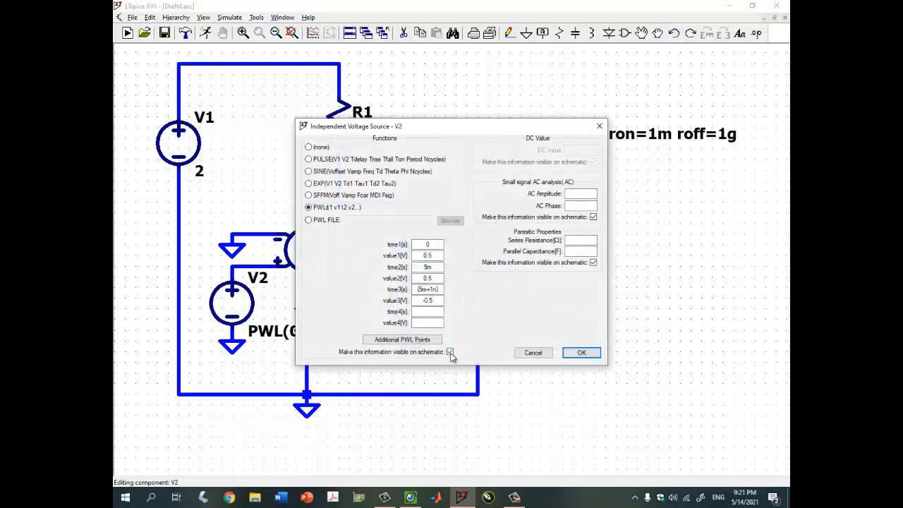
left_click(450, 352)
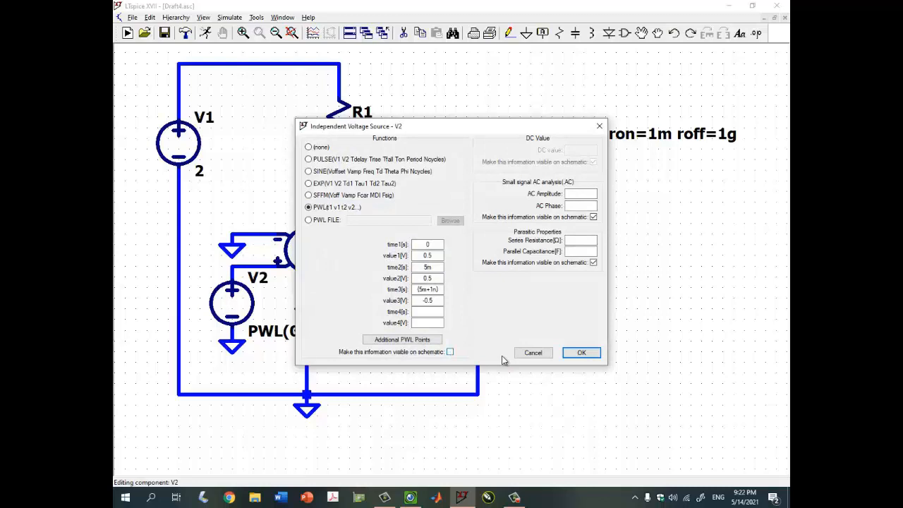
left_click(576, 352)
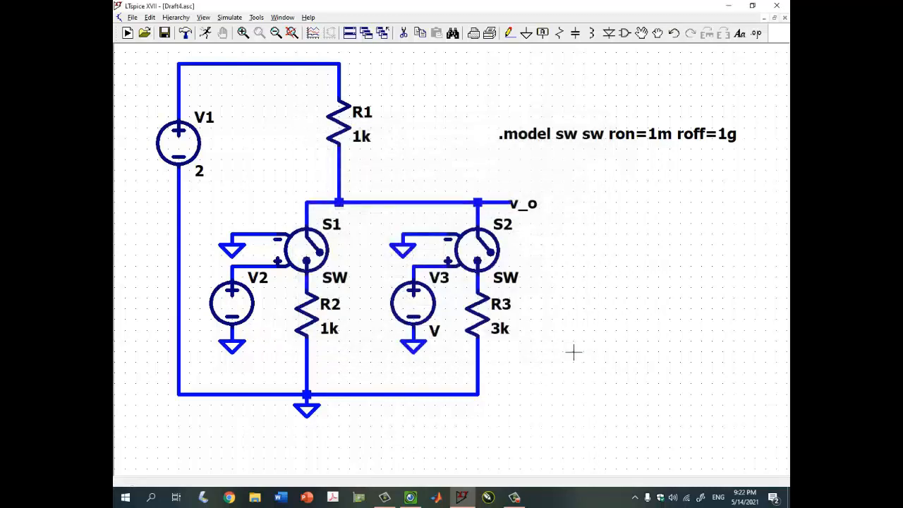
Define source V3 as a PWL source with points 0 s at -0.5 V, 5m at -0.5 V and {5m+1n} at 0.5 V.
right_click(420, 311)
left_click(517, 264)
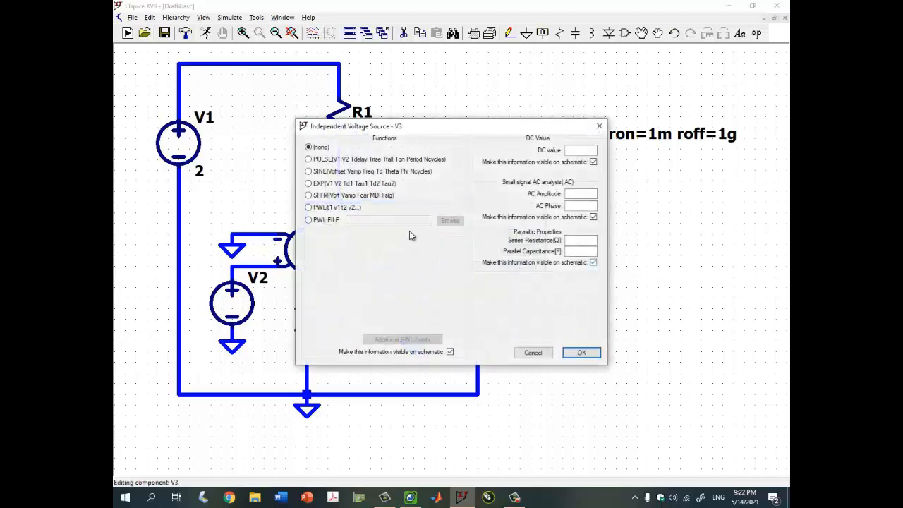
left_click(308, 206)
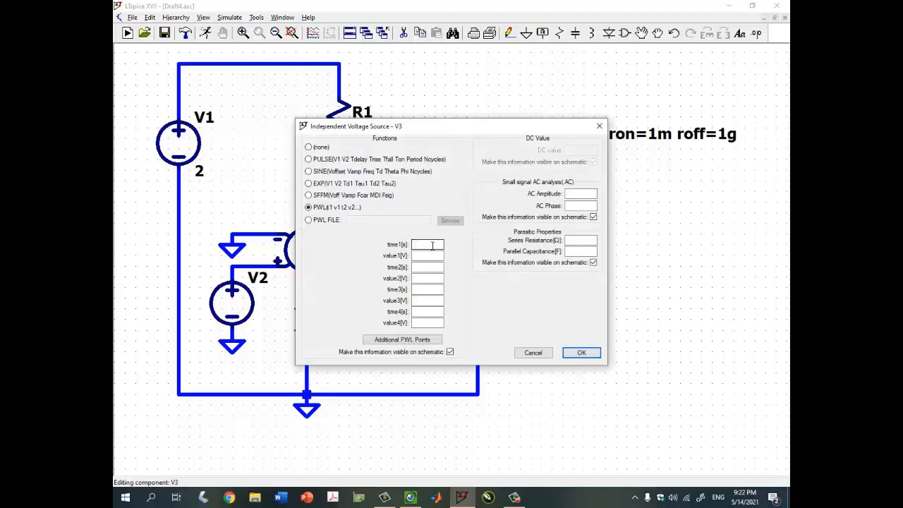
left_click(410, 498)
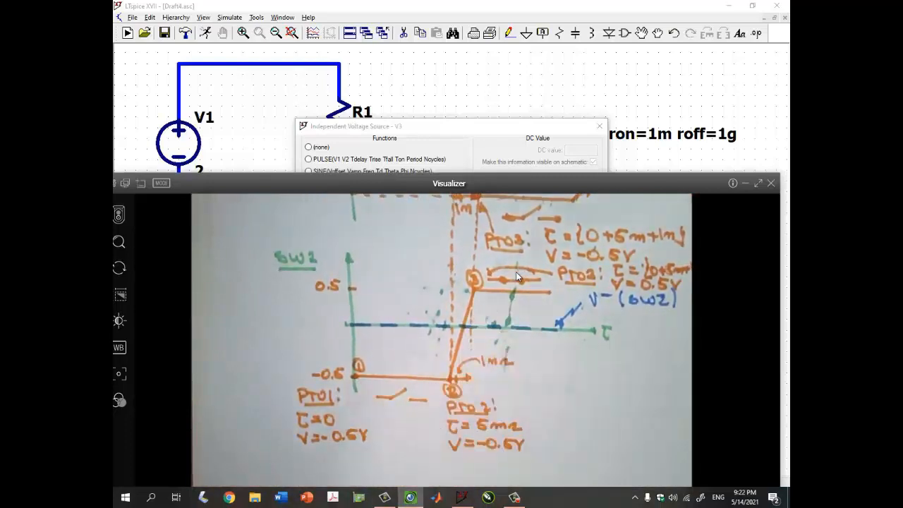
left_click(746, 183)
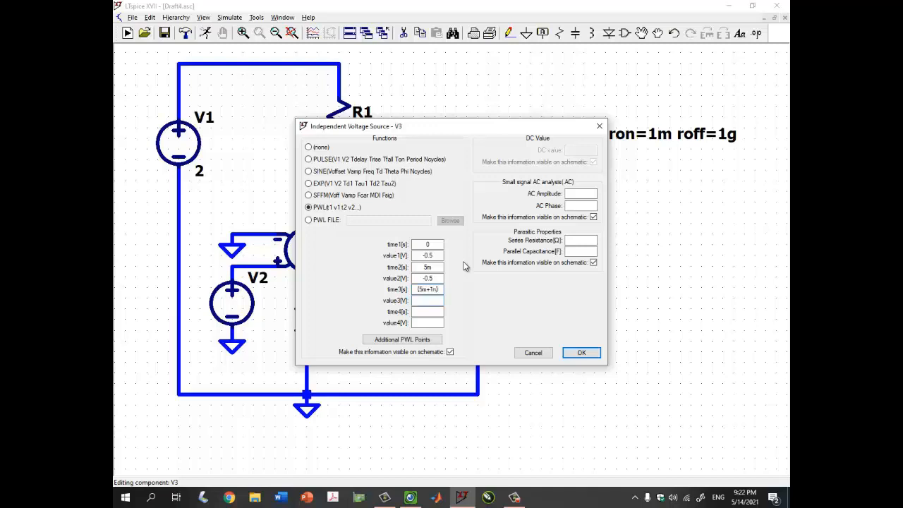
key("Return")
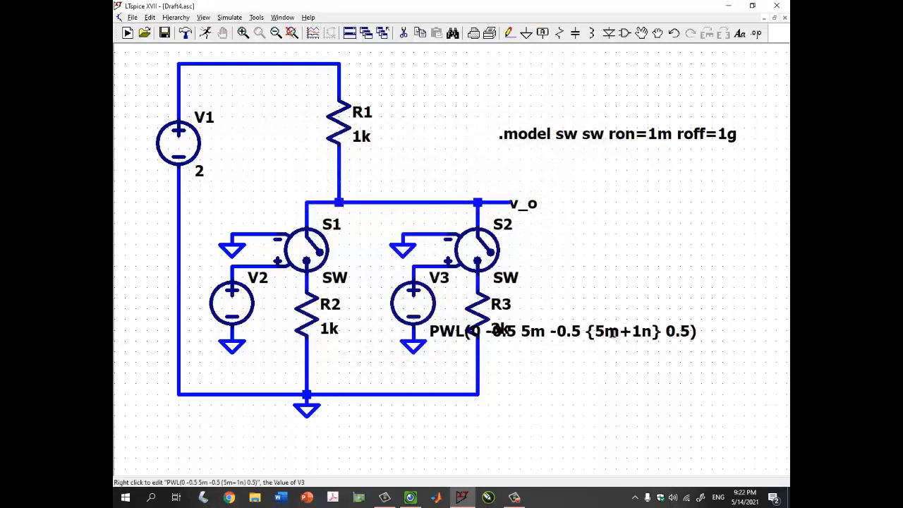
Hide the PWL function text of source V3 on the schematic.
right_click(421, 311)
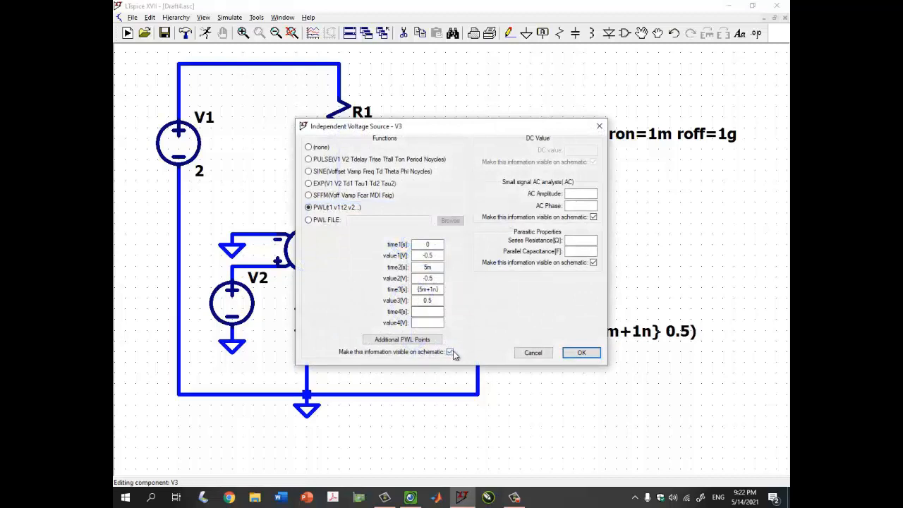
left_click(451, 352)
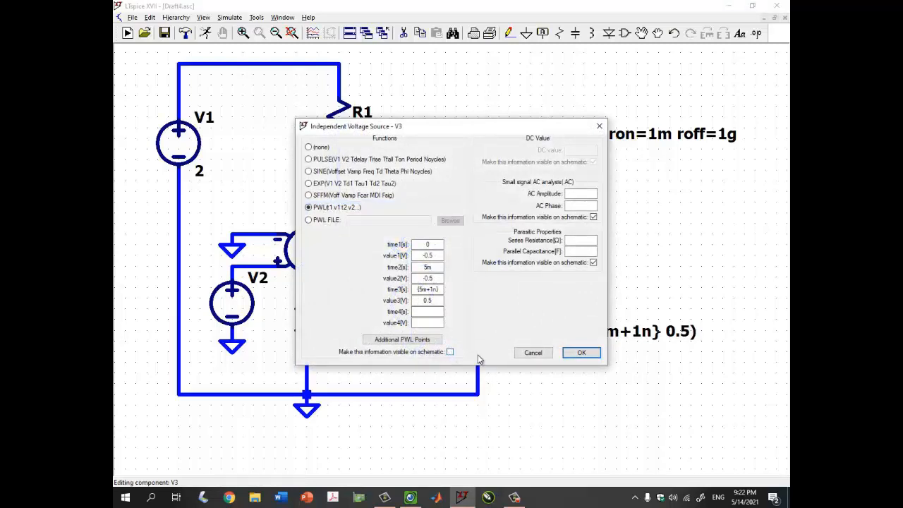
left_click(581, 352)
Set up a transient analysis with a 20m stop time and place its directive below the .model statement.
scroll(553, 288, "down", 1)
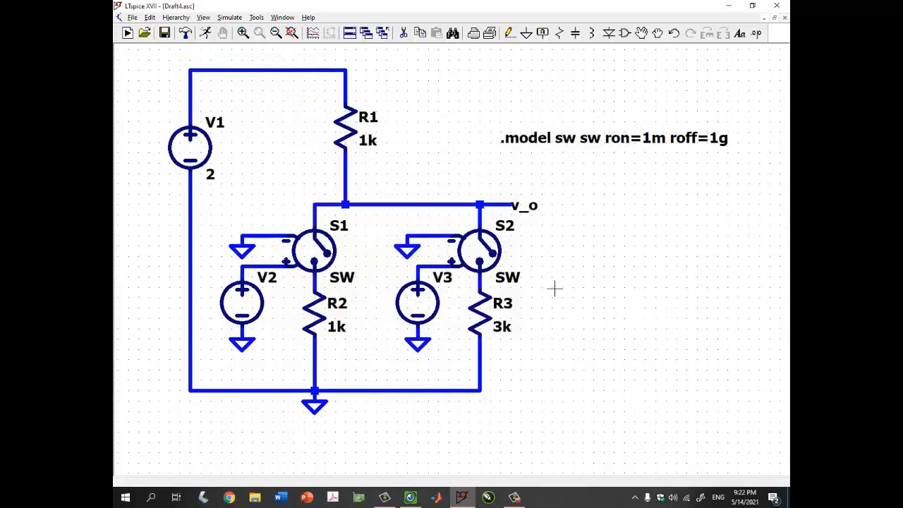
left_click_drag(564, 276, 526, 284)
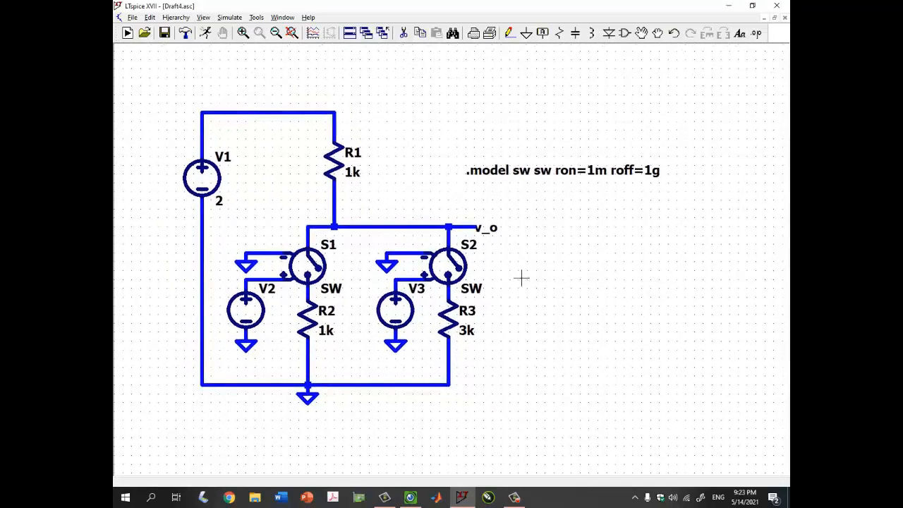
right_click(537, 245)
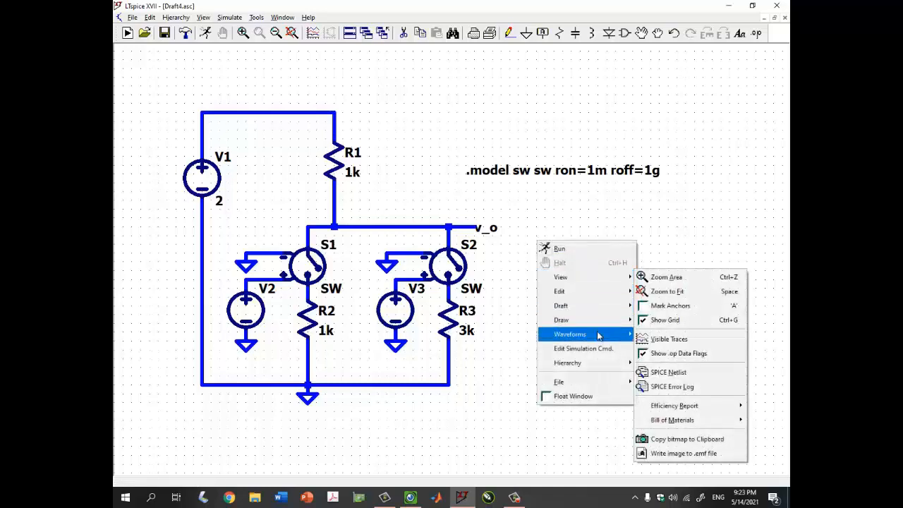
left_click(583, 348)
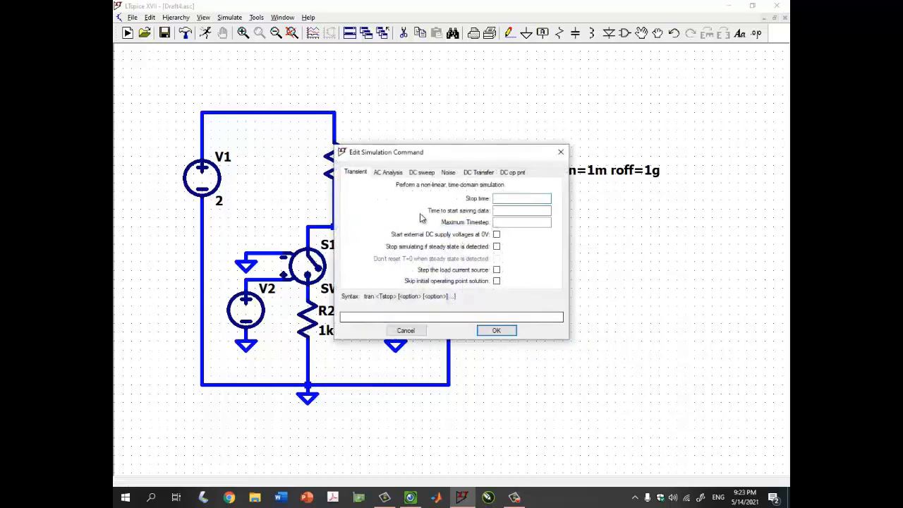
left_click_drag(405, 164, 486, 192)
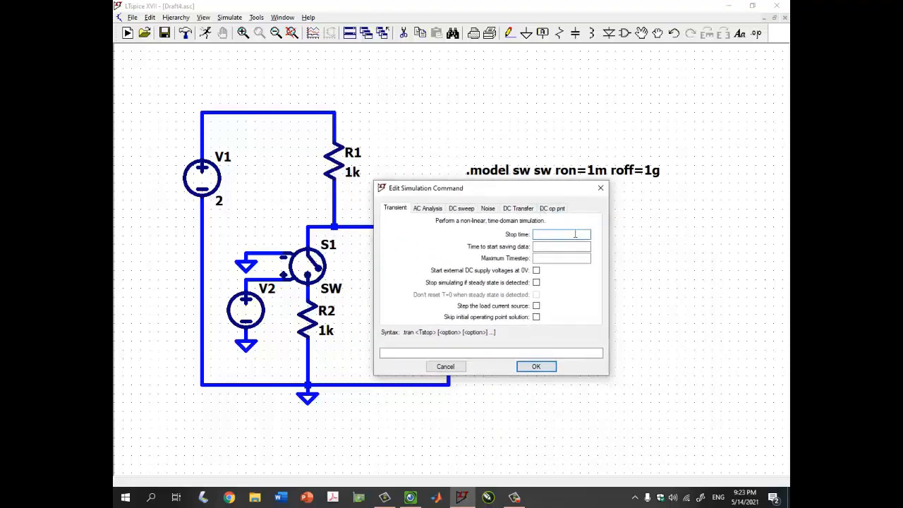
type("m")
key("Return")
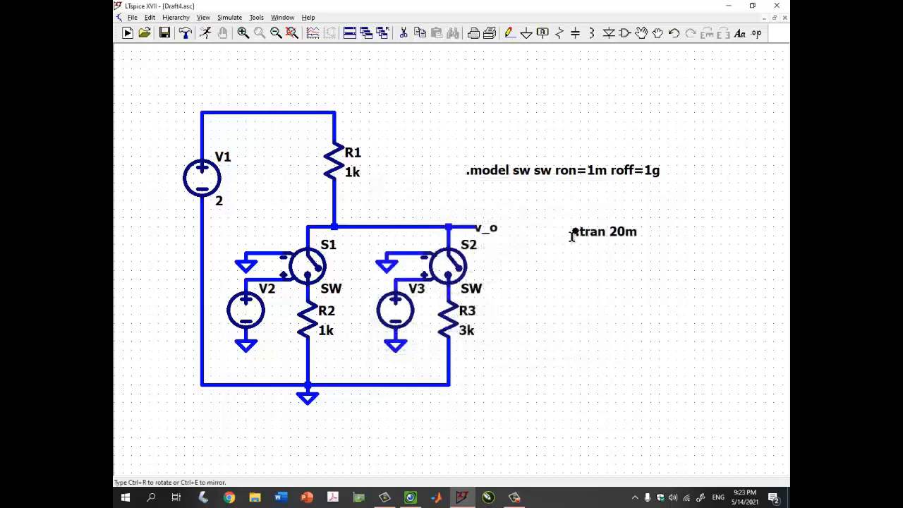
left_click(584, 269)
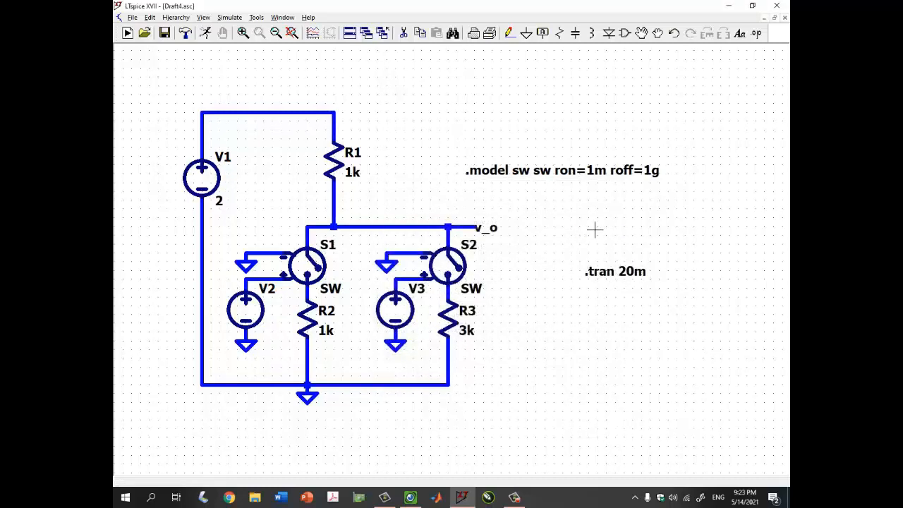
Run the simulation, plot the voltage at node v_o and maximize the waveform window.
left_click(205, 35)
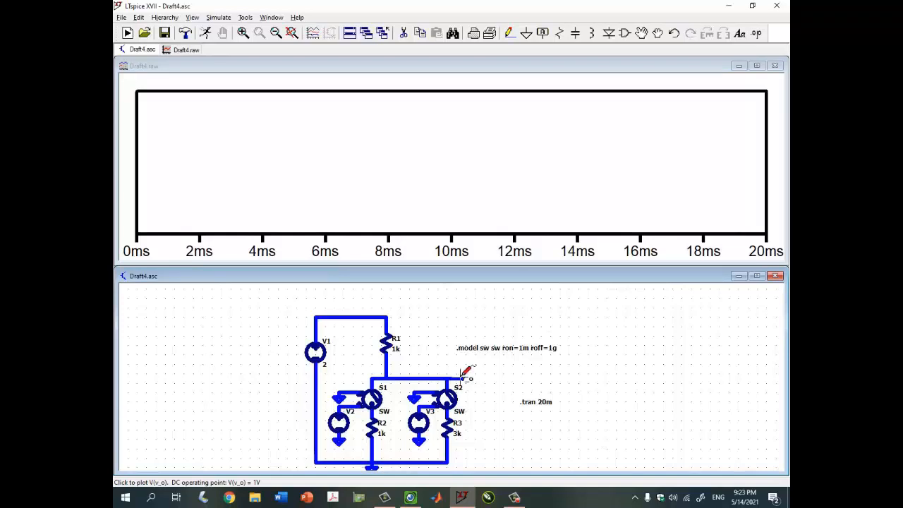
left_click(462, 375)
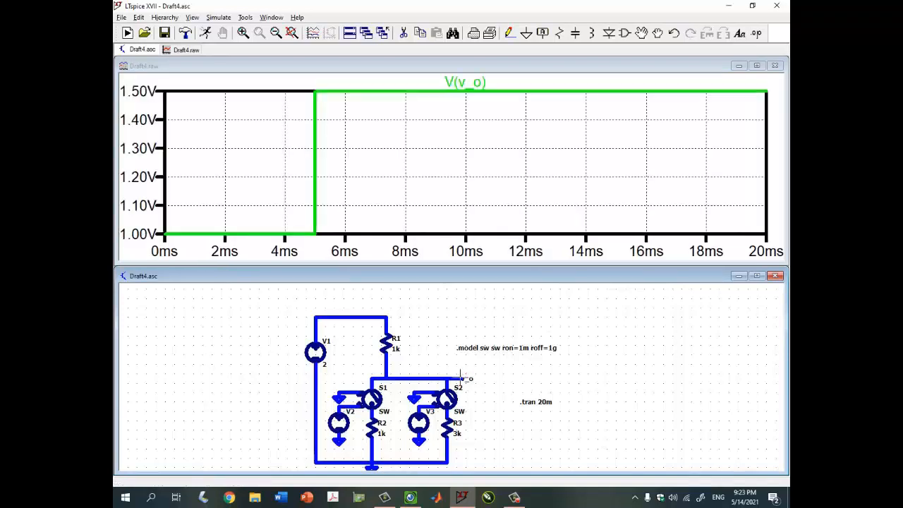
left_click(756, 65)
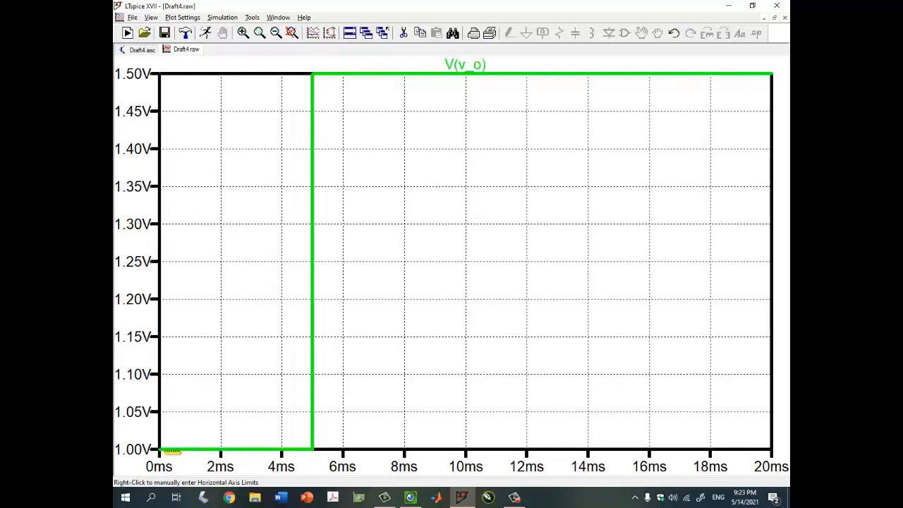
right_click(433, 466)
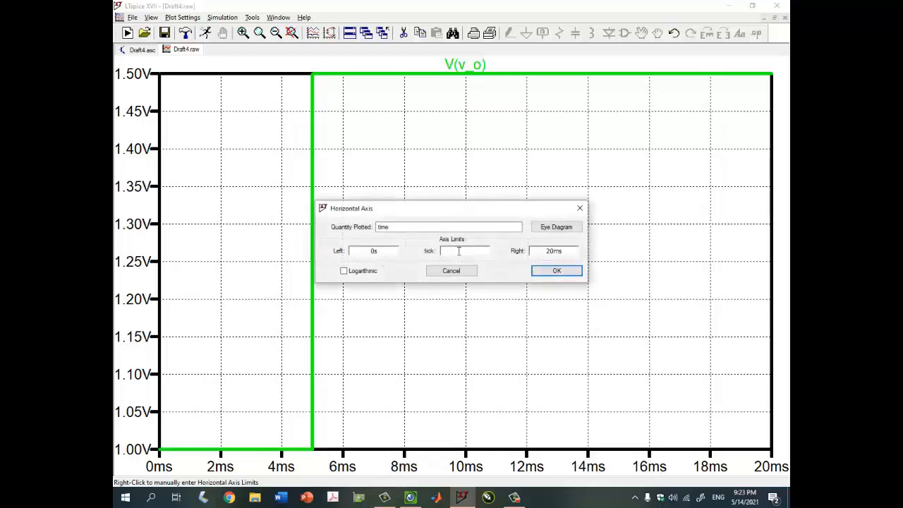
key("Escape")
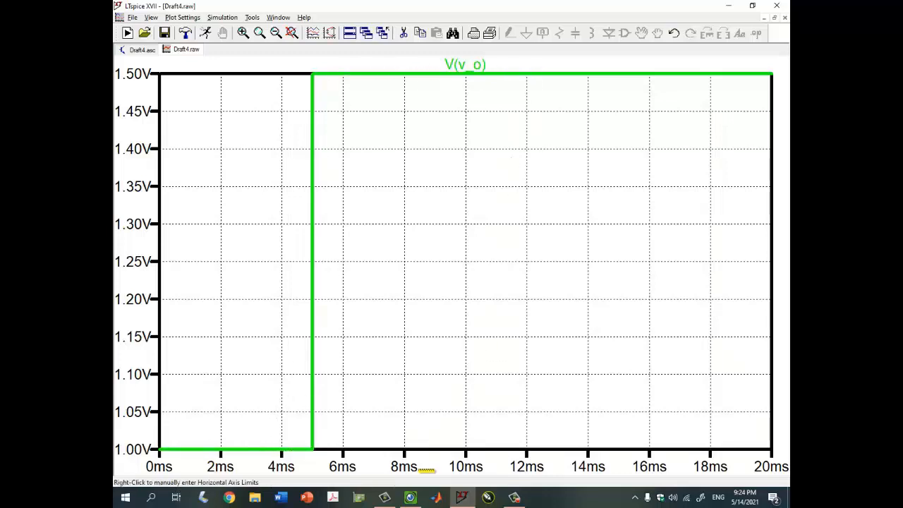
Switch to Visualizer and show the hand-drawn circuit and expected output waveform full screen for comparison.
left_click(411, 497)
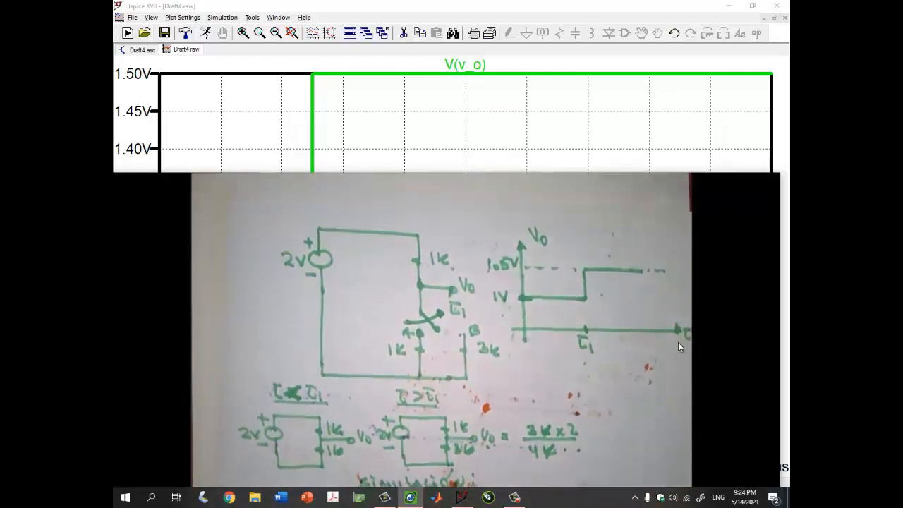
mouse_move(645, 325)
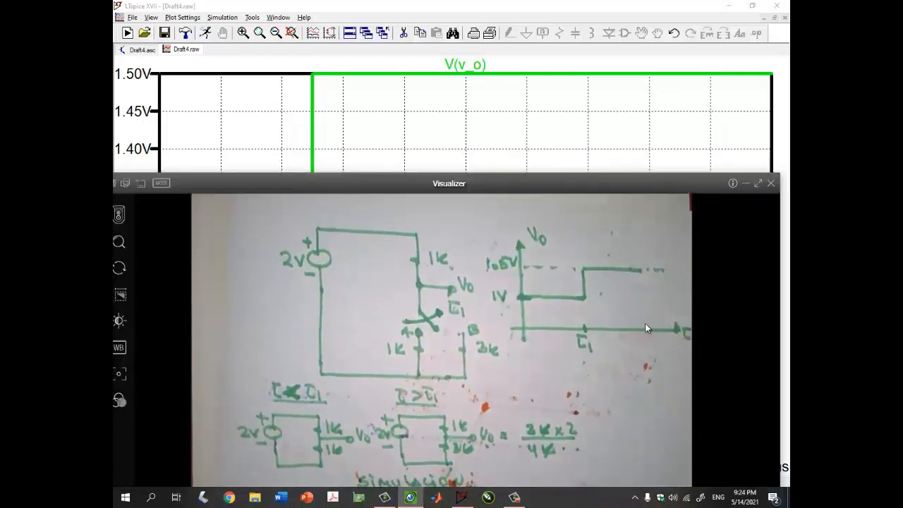
left_click(757, 184)
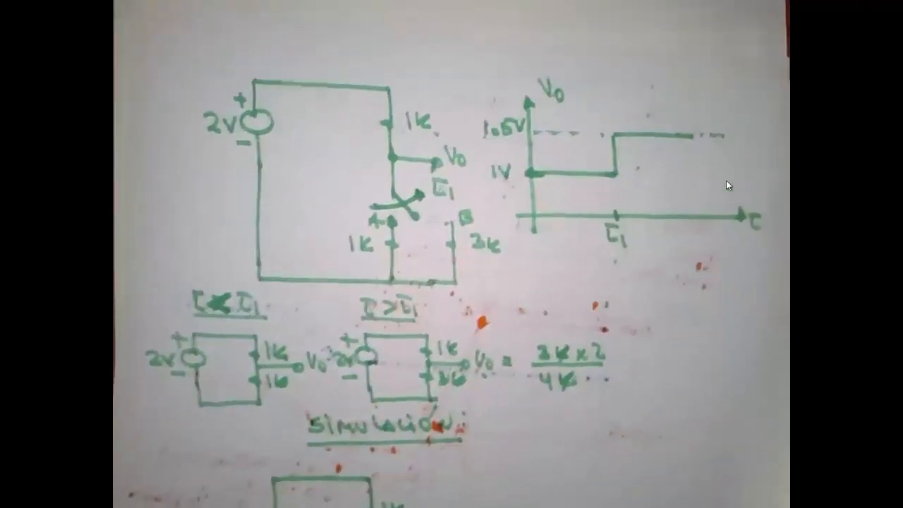
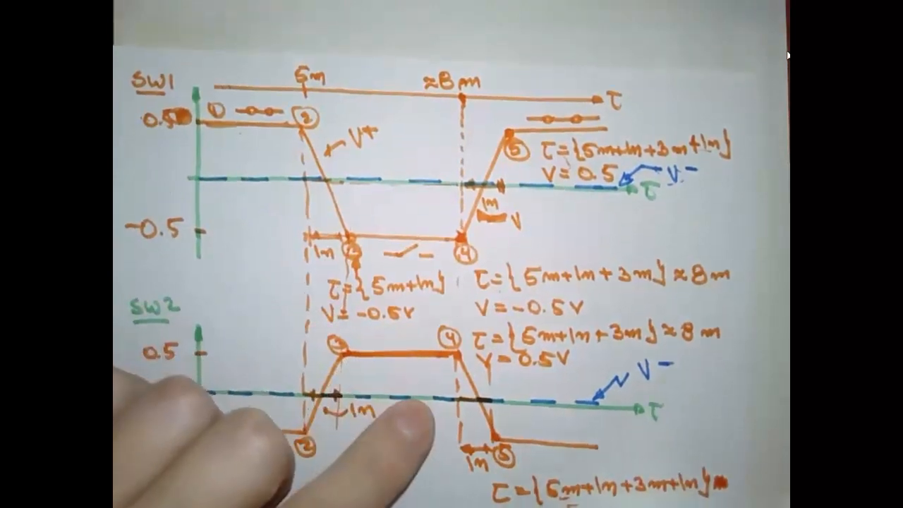
Return to LTspice and set V2's fourth PWL point to time {5m+1n+3m} and value -0.5, checking the hand-drawn SW1 waveform in Visualizer.
key("alt+Tab")
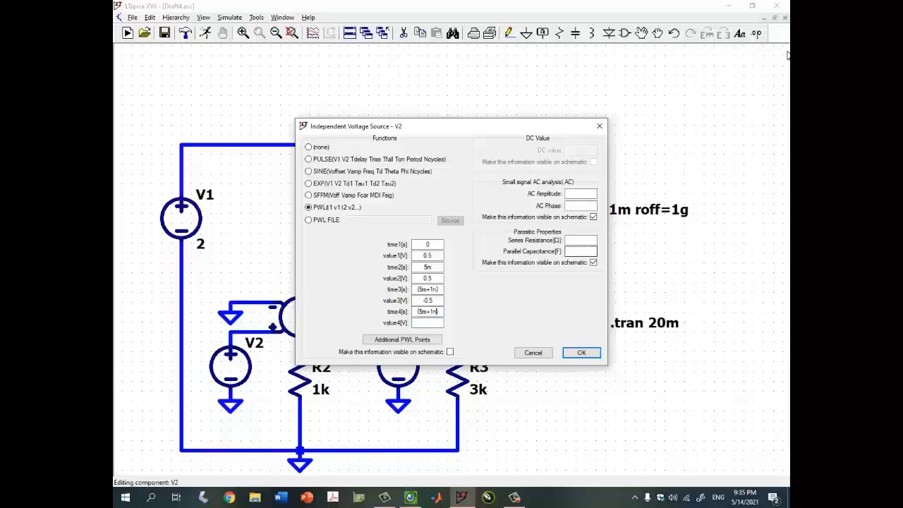
type("+3)m")
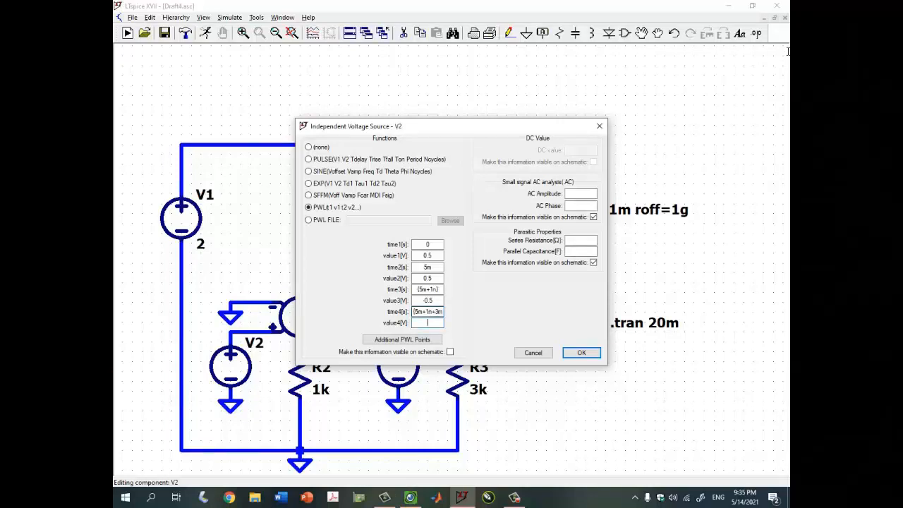
key("alt+Tab")
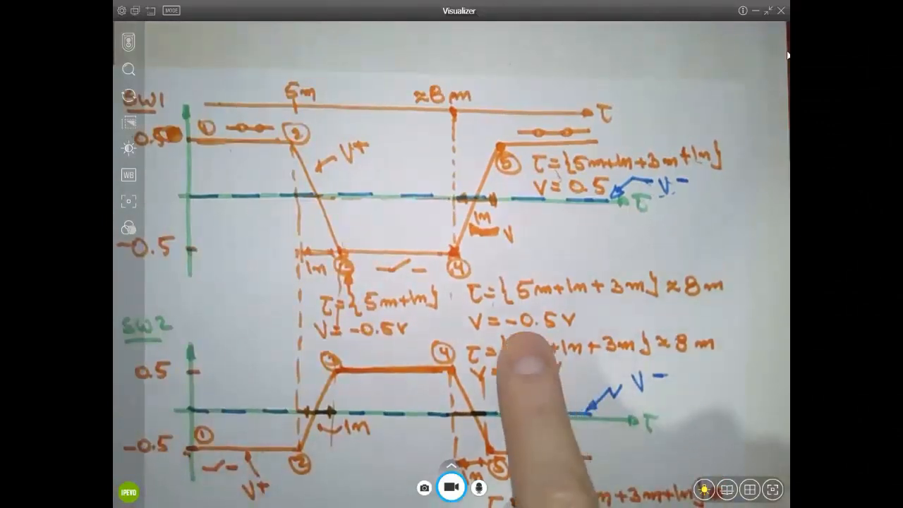
key("alt+Tab")
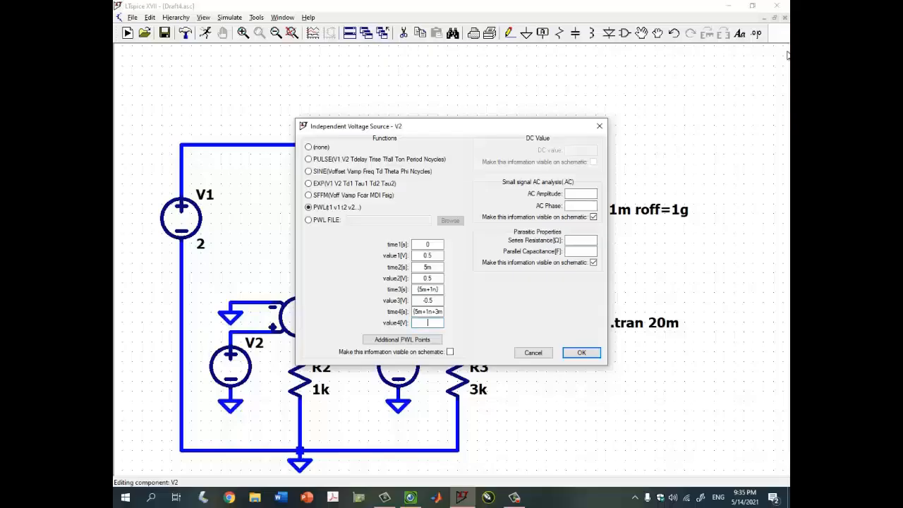
type("-0.5")
key("Tab")
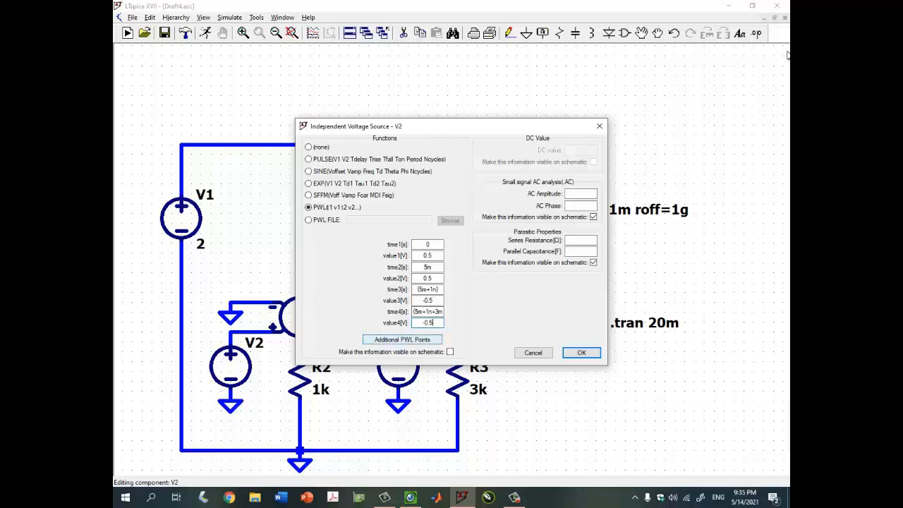
Add a fifth PWL point to V2 with time {5m+1n+3m+1n}, reusing the fourth point's time and consulting the SW1 drawing in Visualizer.
key("Return")
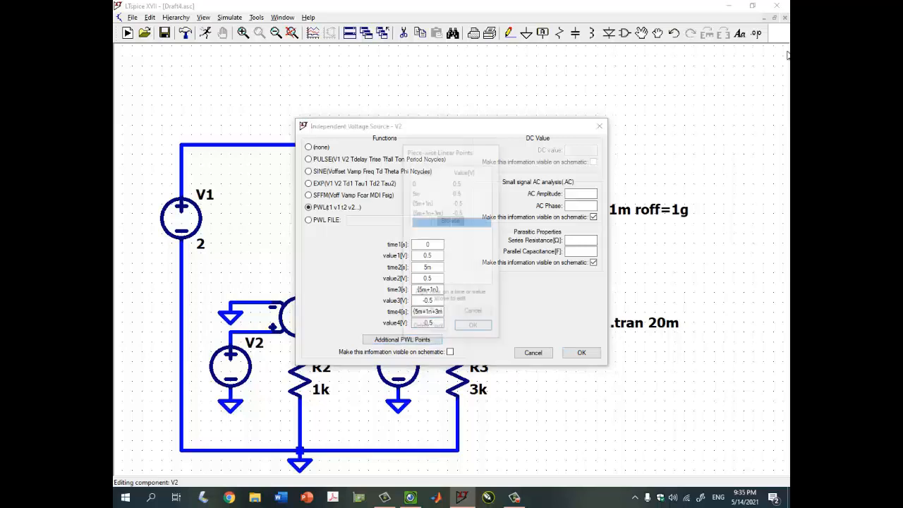
right_click(428, 212)
key("ctrl+c")
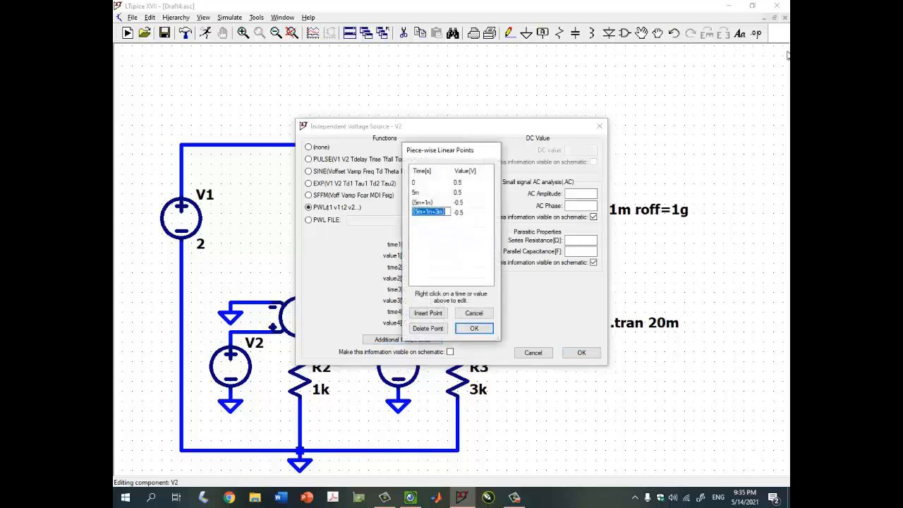
key("Return")
key("ctrl+v")
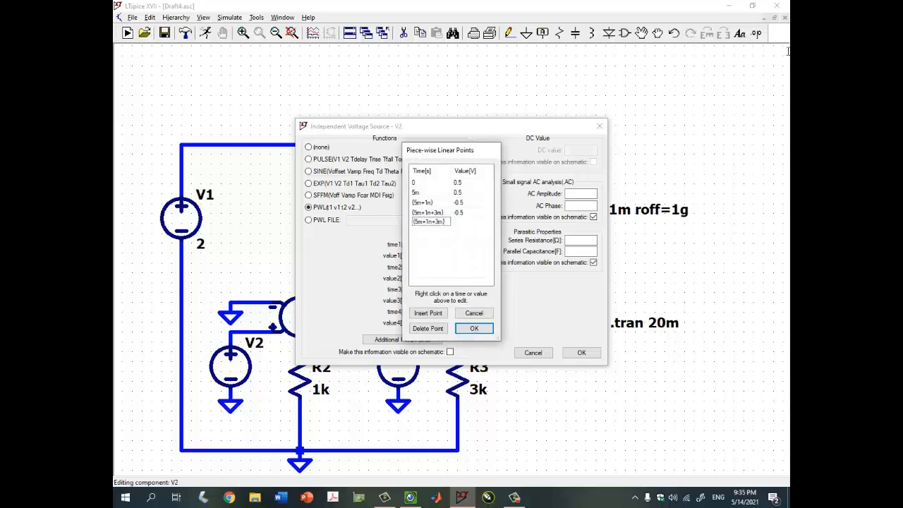
left_click(410, 497)
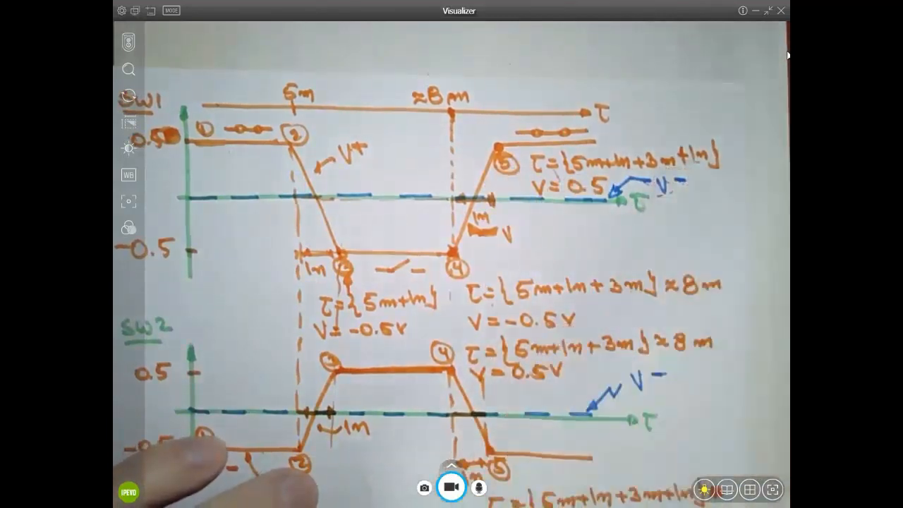
key("alt+Tab")
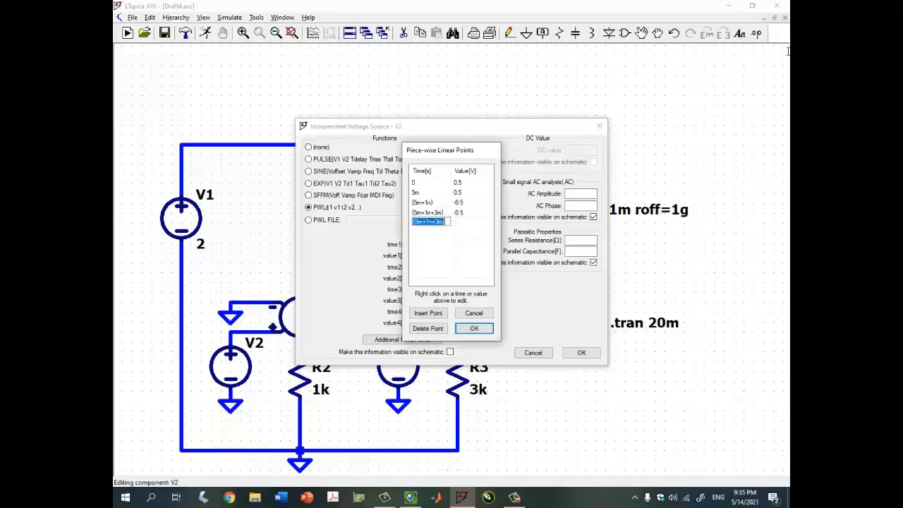
type("+1n")
type("n")
Set the value of V2's fifth PWL point to 0.5 and accept the source settings.
key("Tab")
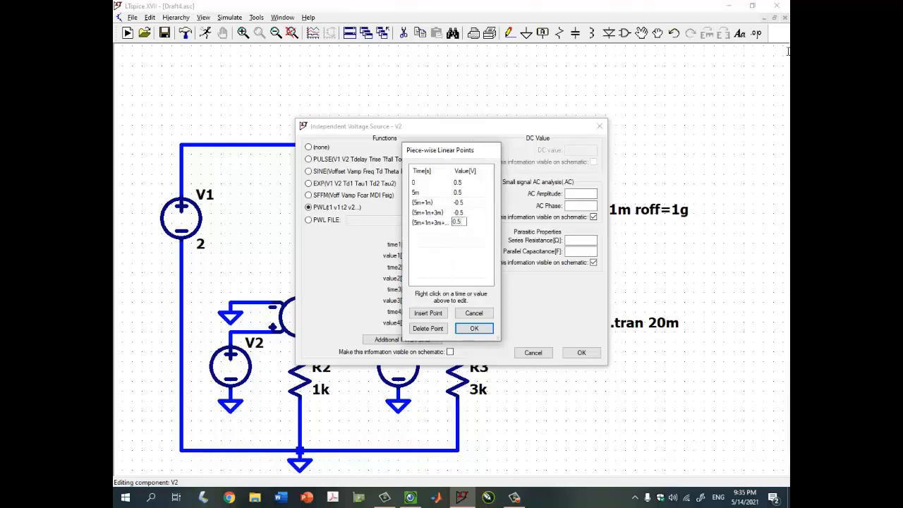
key("Return")
key("Return")
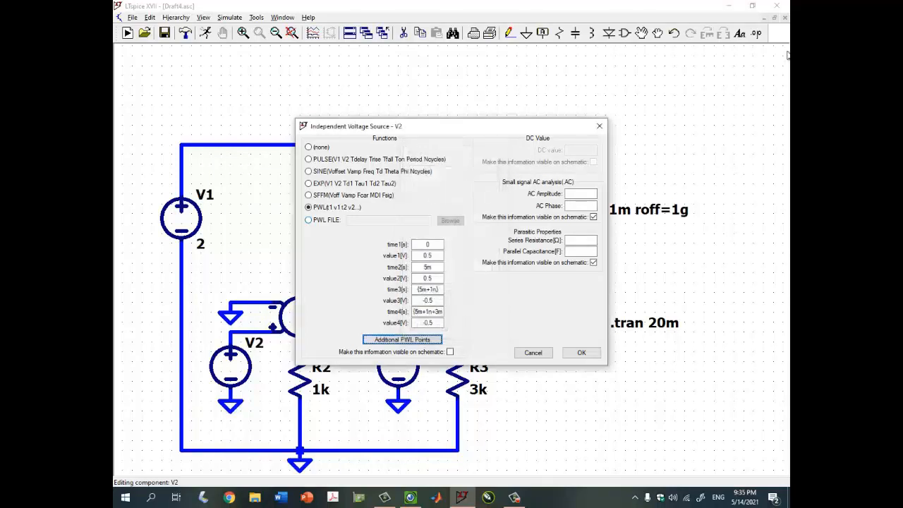
key("Tab")
key("Return")
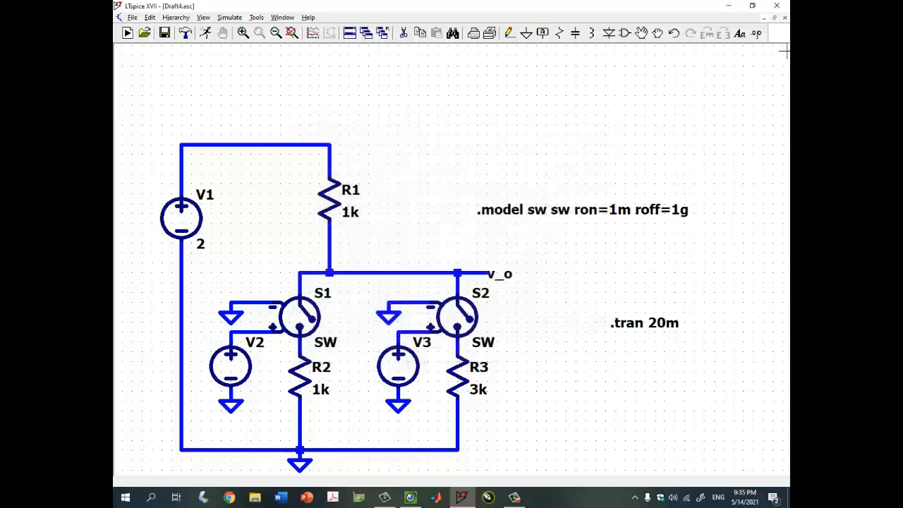
Set time4 of source V3's PWL function to {5m+1n+3m}, reusing its time3 expression and consulting the SW2 drawing in Visualizer.
right_click(398, 365)
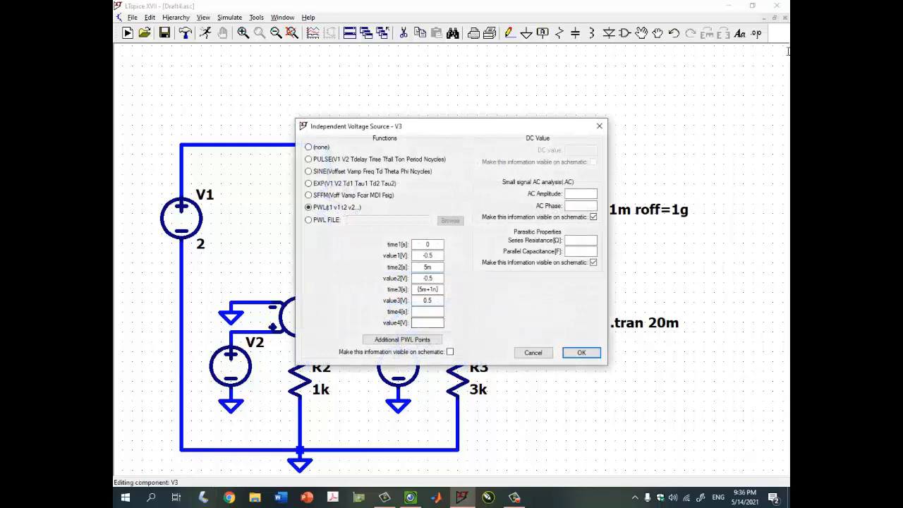
key("alt+Tab")
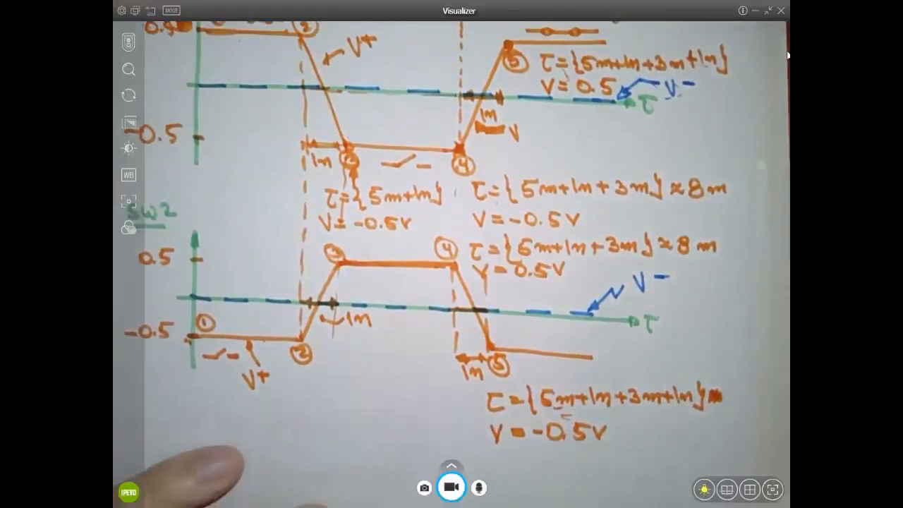
key("alt+Tab")
left_click(438, 289)
key("shift+Home")
key("ctrl+c")
key("Tab")
key("Tab")
key("ctrl+v")
key("Left")
type("+3m")
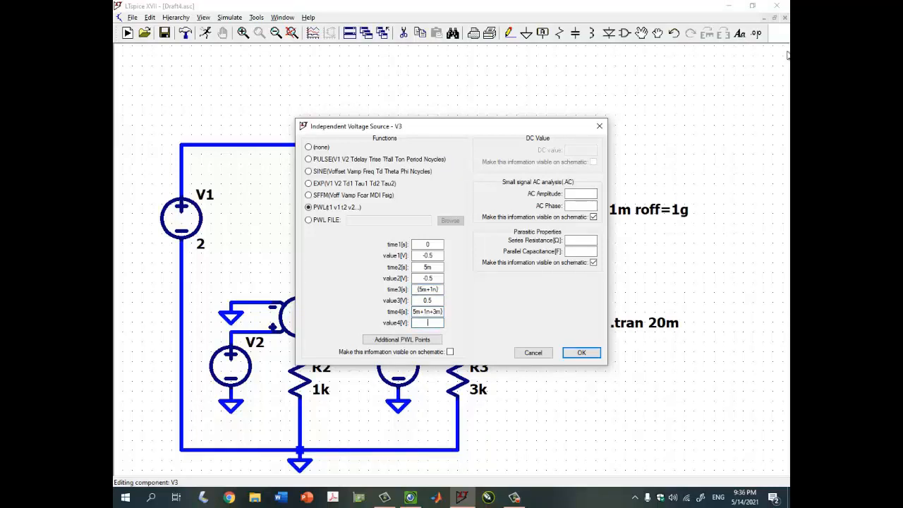
Check the fourth point of the SW2 drawing in Visualizer and set V3's value4 to 0.5 in LTspice.
mouse_move(409, 497)
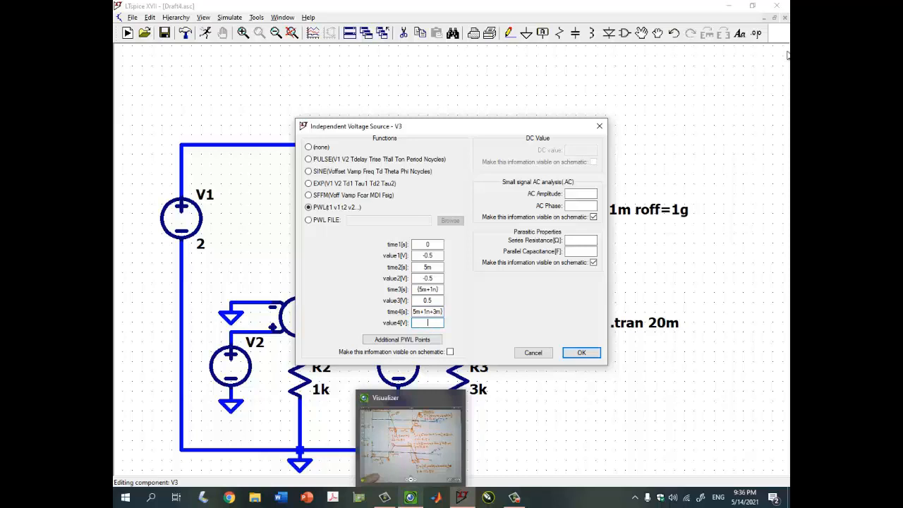
left_click(410, 480)
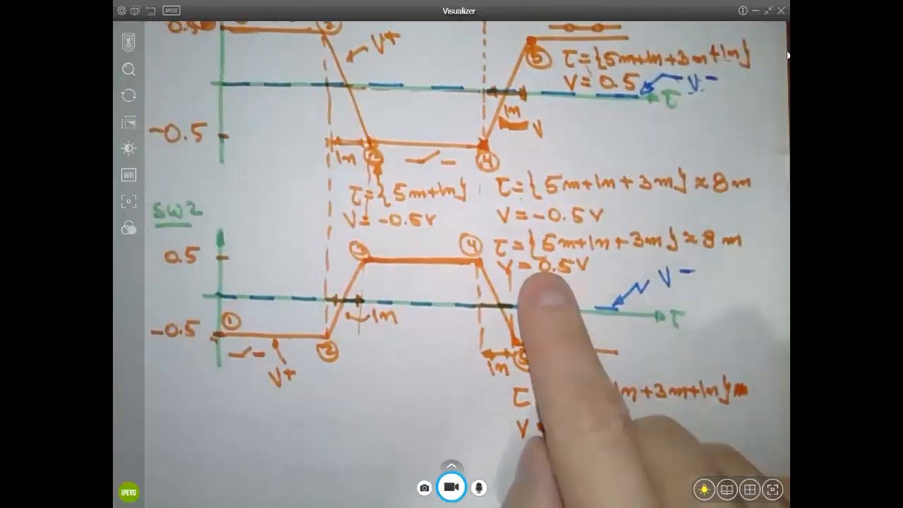
key("alt+Tab")
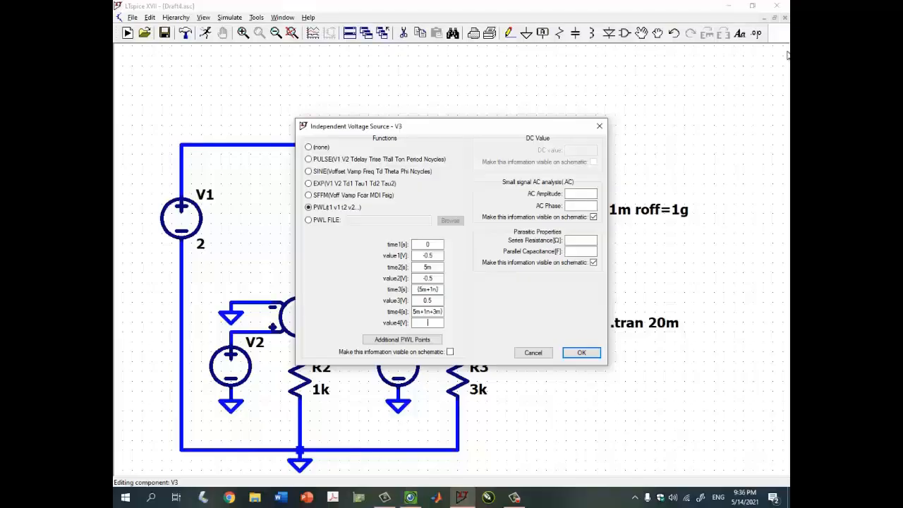
type("0.5")
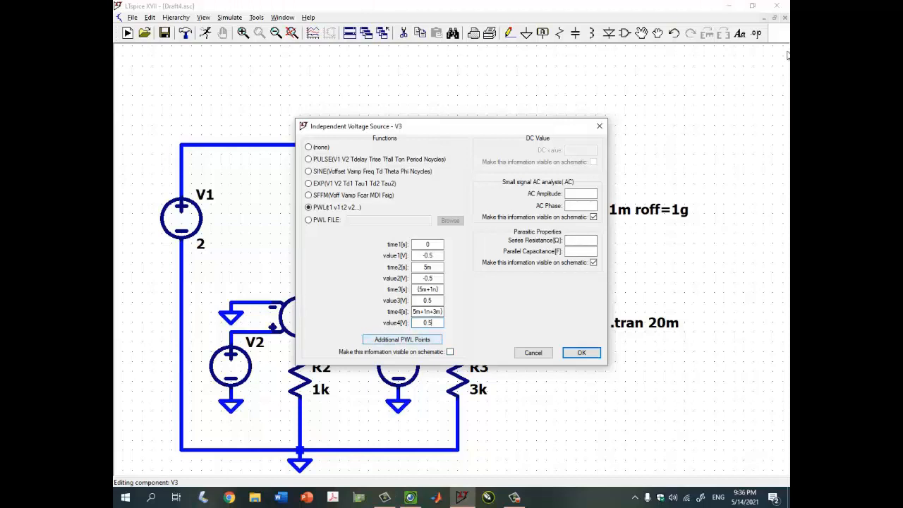
Add a fifth PWL point to V3 with time {5m+1n+3m+1n}, consulting the SW2 drawing in Visualizer.
left_click(402, 339)
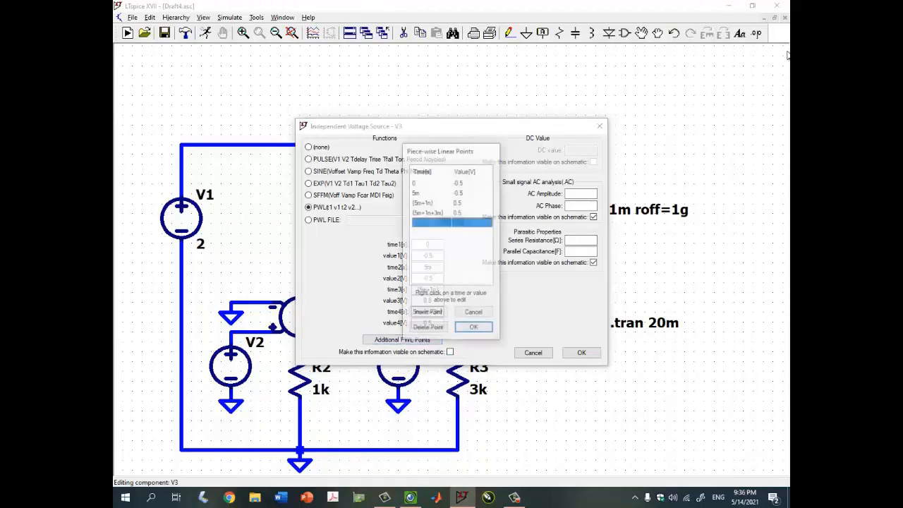
right_click(424, 222)
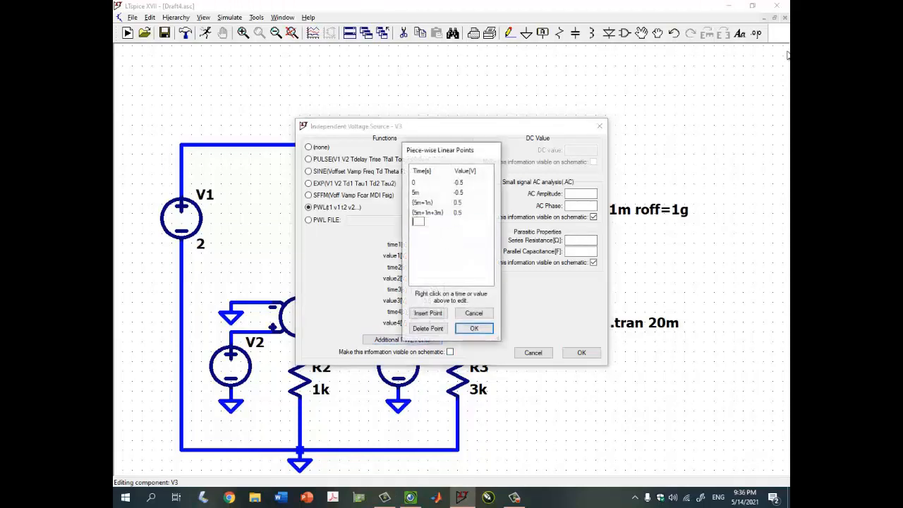
left_click(410, 497)
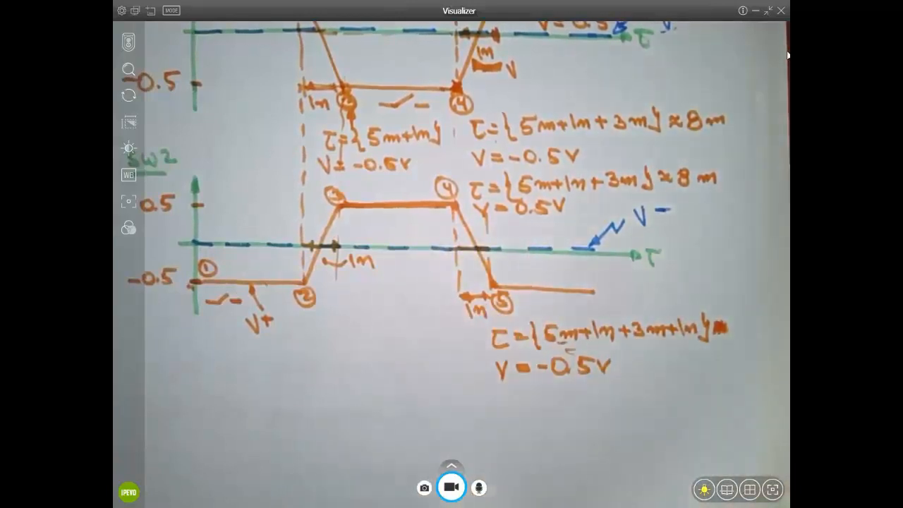
key("alt+Tab")
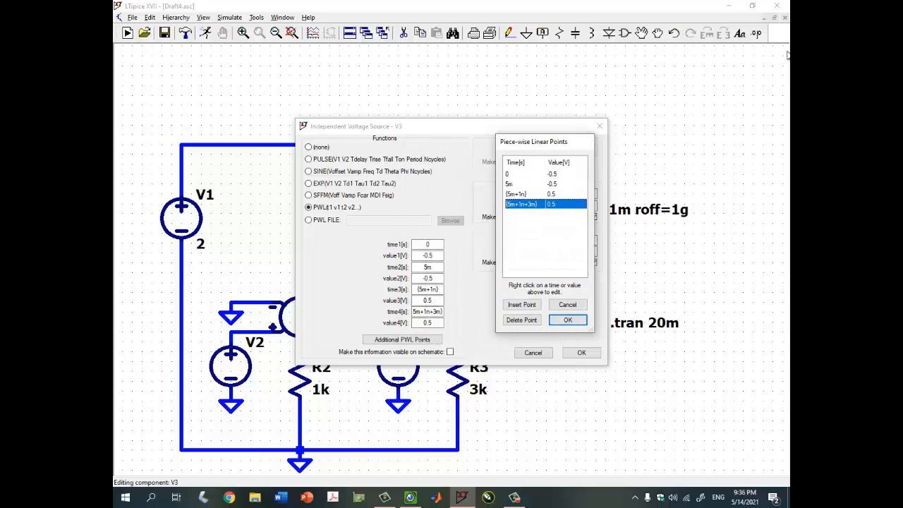
key("Tab")
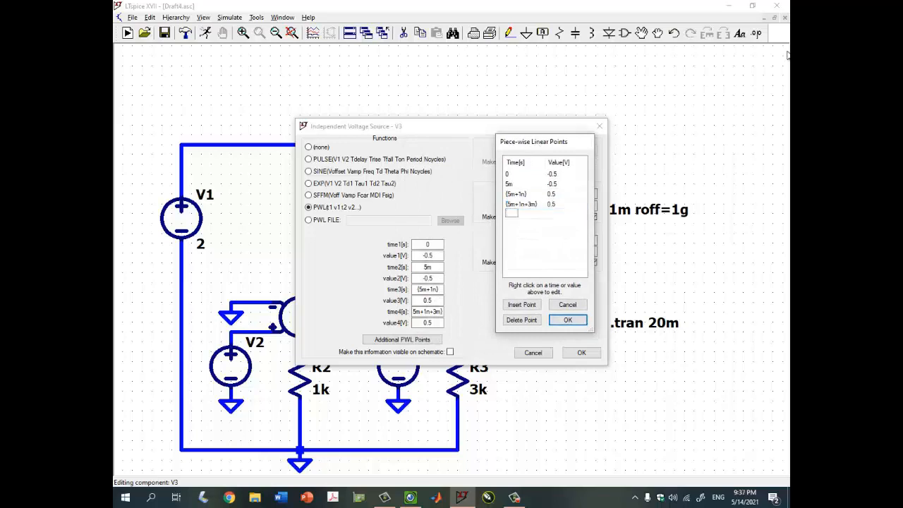
type("(5m+1n+3m)")
key("Left")
type("+1n")
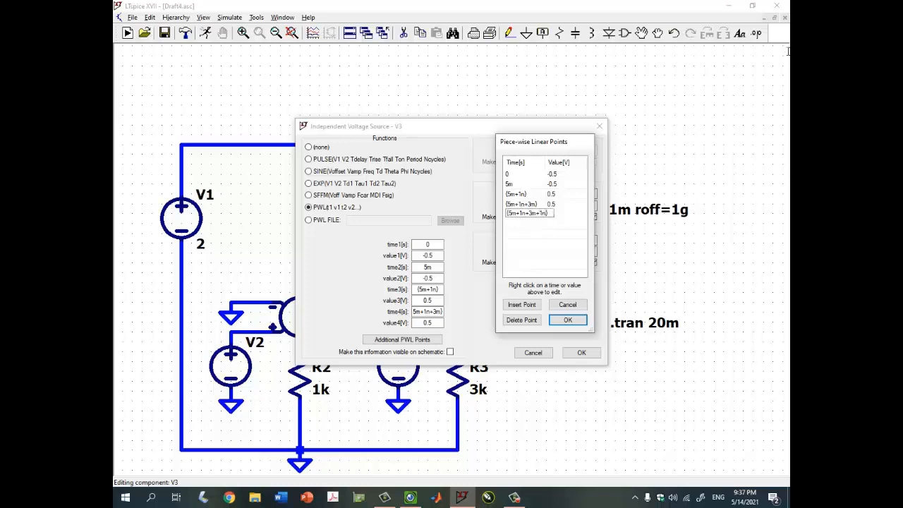
key("Tab")
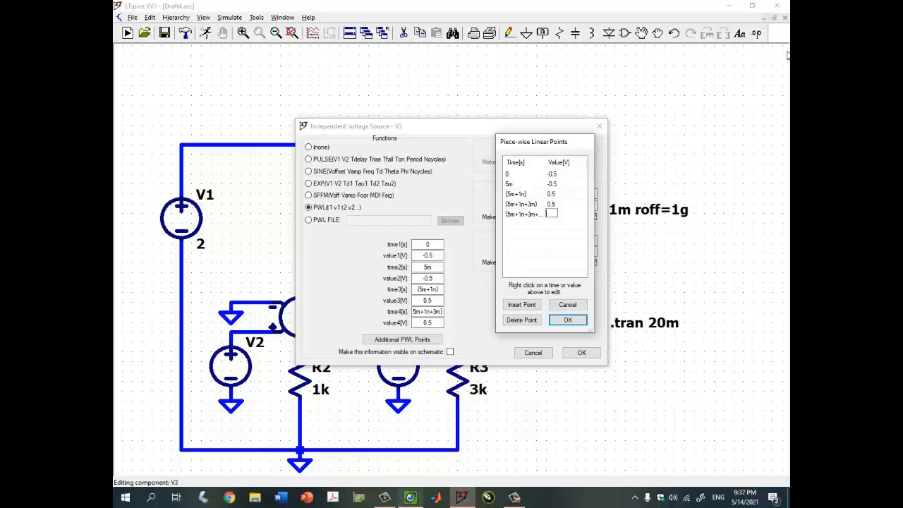
Check the SW2 drawing in Visualizer, set the value of V3's fifth PWL point to -0.5 and accept the source settings.
key("alt+Tab")
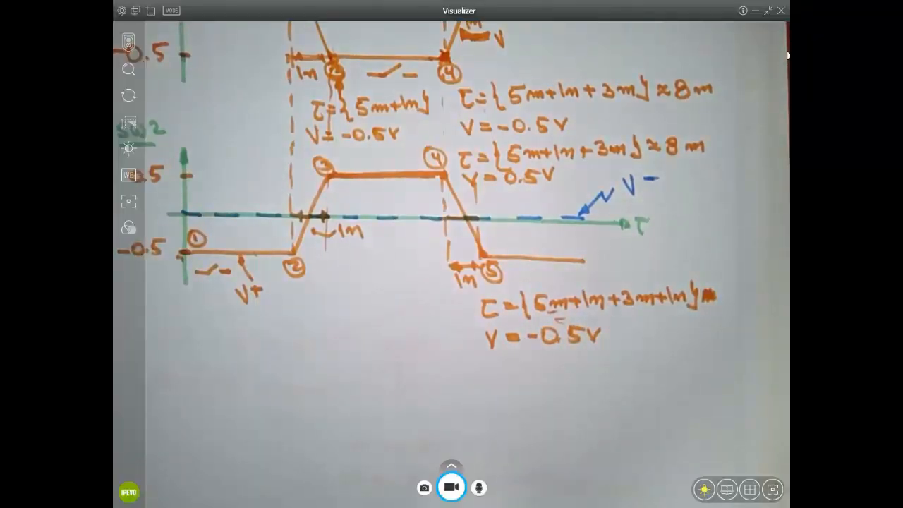
key("alt+Tab")
right_click(553, 213)
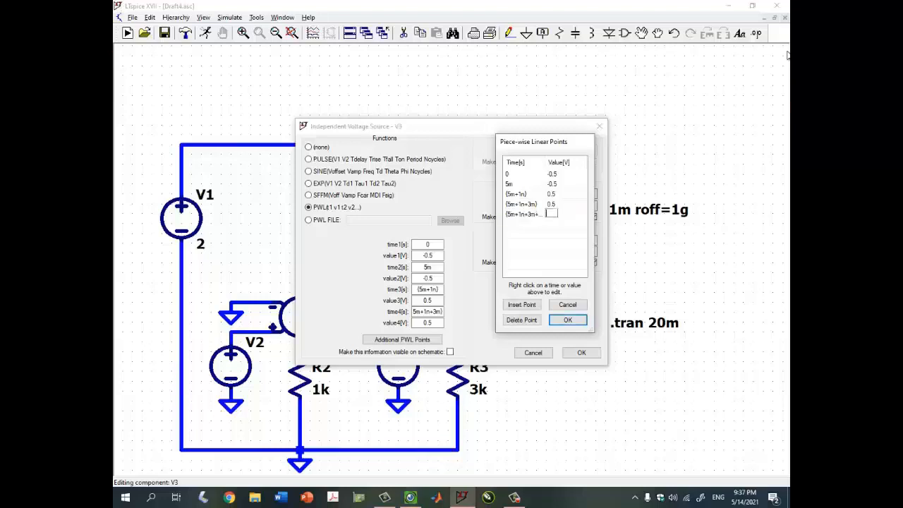
type("-0.5")
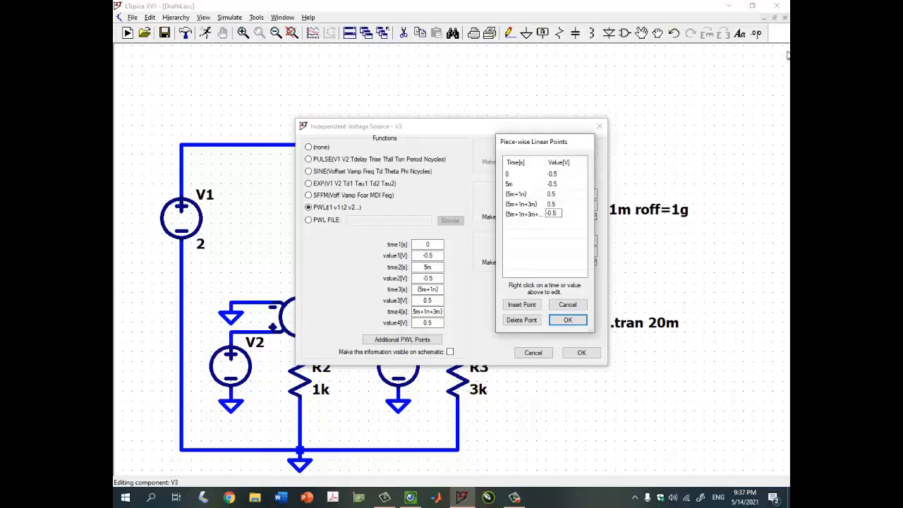
key("Return")
key("Return")
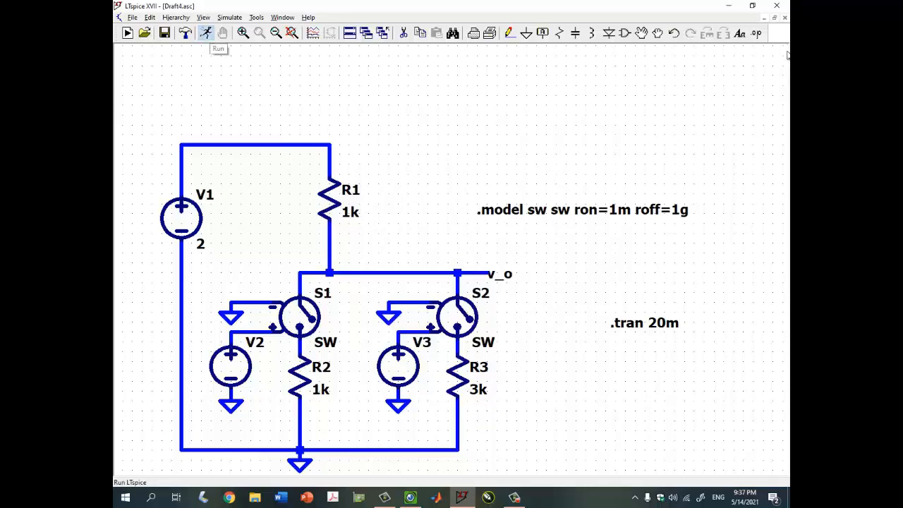
Run the simulation, plot the voltage at node v_o, view the waveform maximized and restore the split layout.
scroll(454, 385, "up", 2)
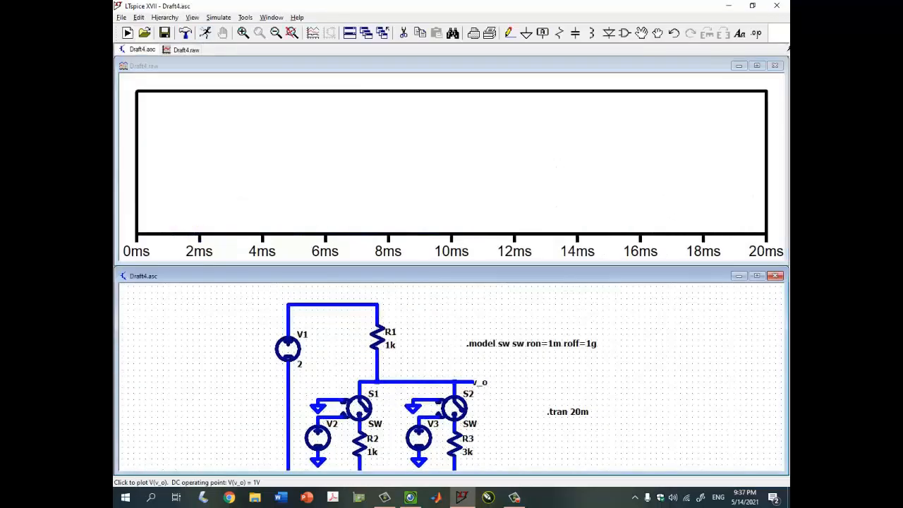
left_click(453, 382)
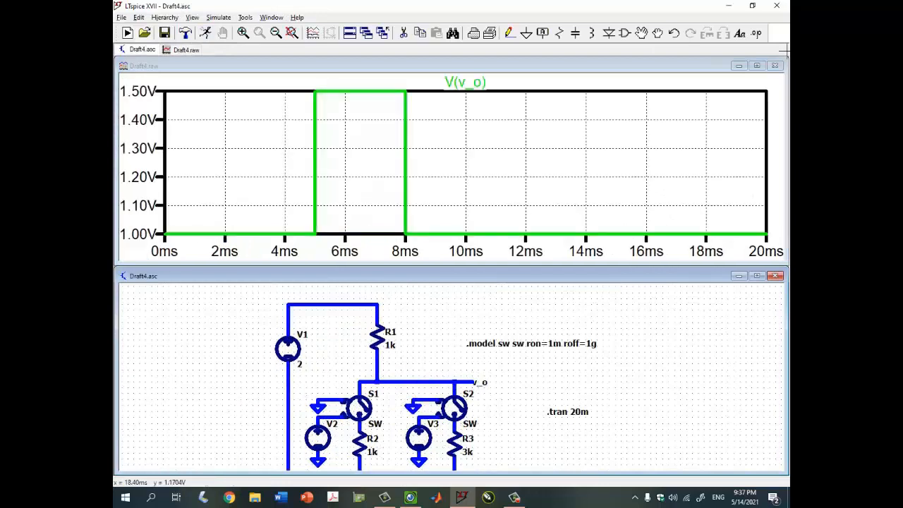
left_click(756, 65)
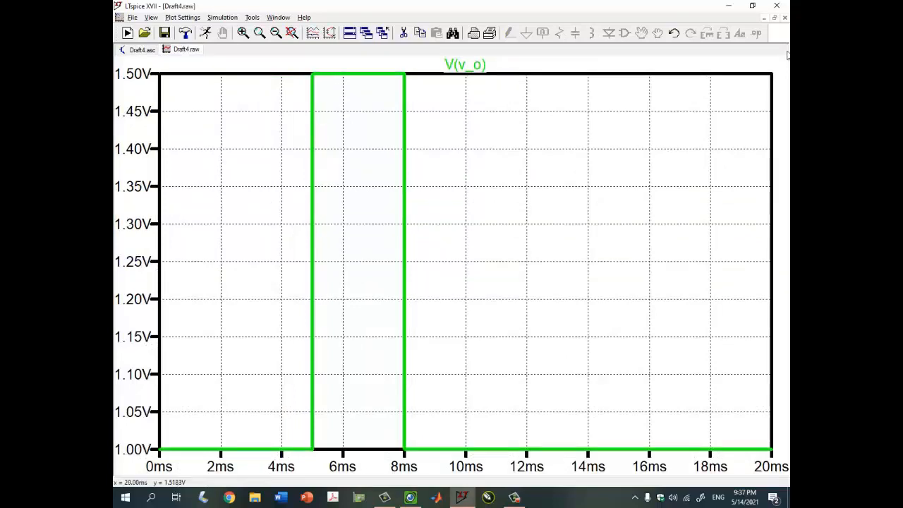
left_click(775, 18)
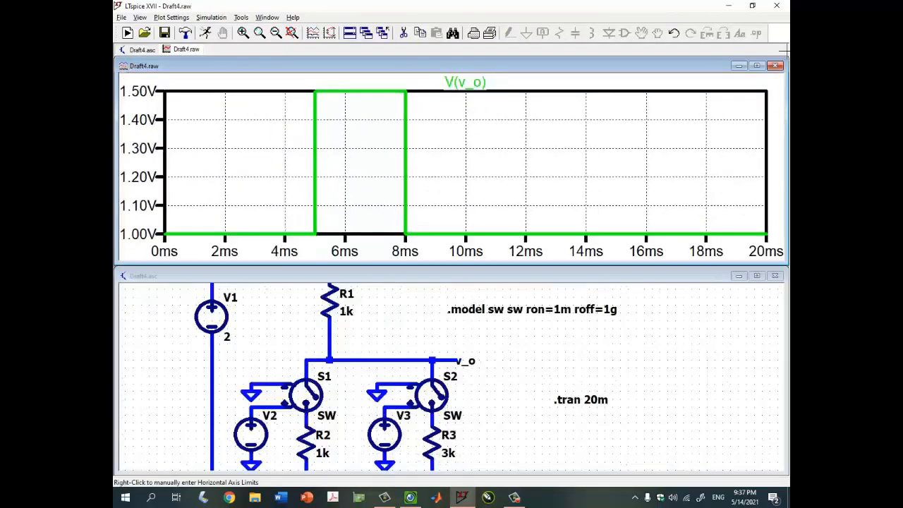
Set the transient analysis stop time to 15m and rerun the simulation.
right_click(580, 400)
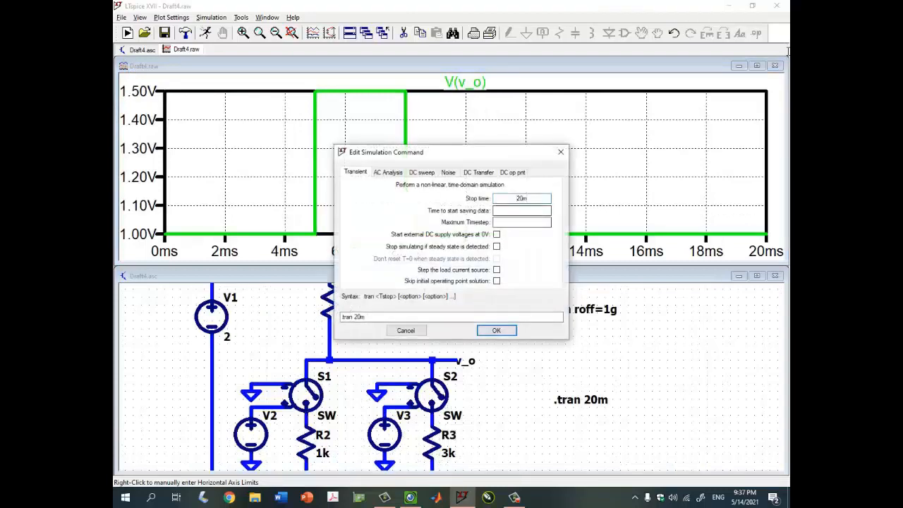
left_click(524, 199)
type("15")
key("Return")
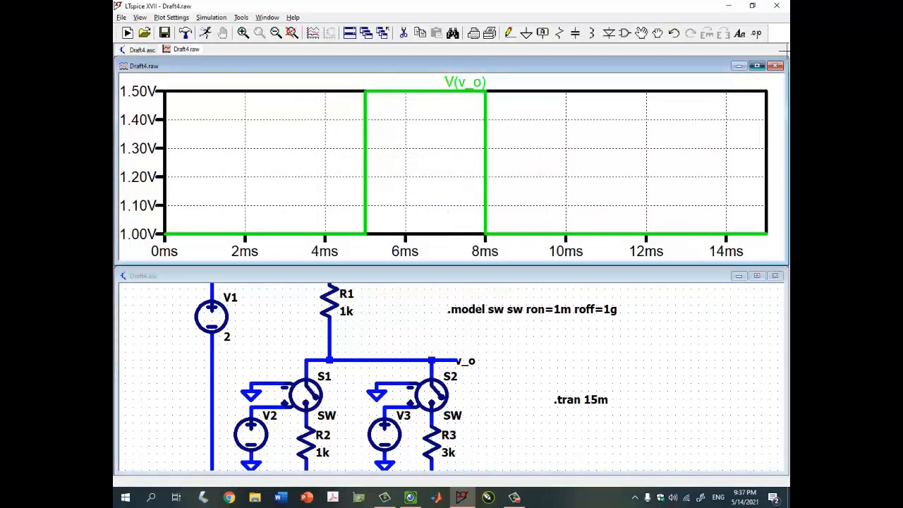
View the v_o waveform maximized, check its horizontal axis limits without changing them, and restore the split layout.
left_click(757, 66)
right_click(429, 464)
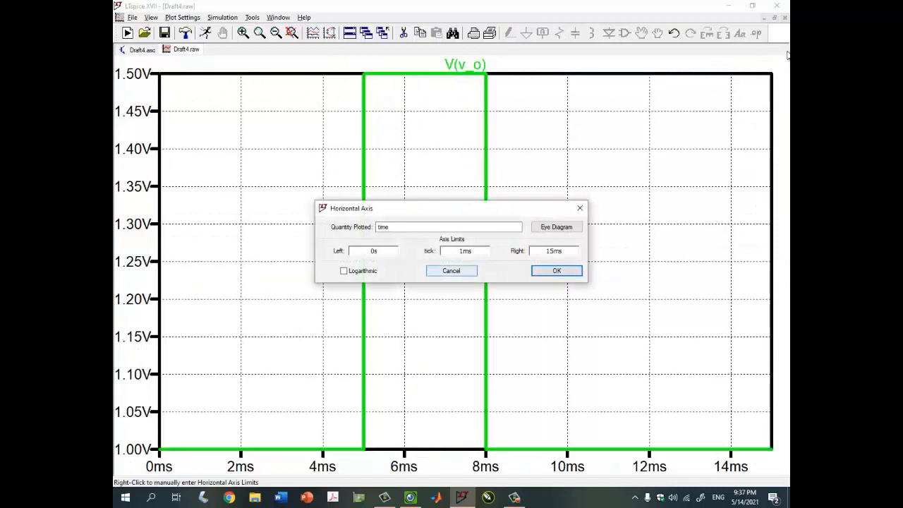
key("Return")
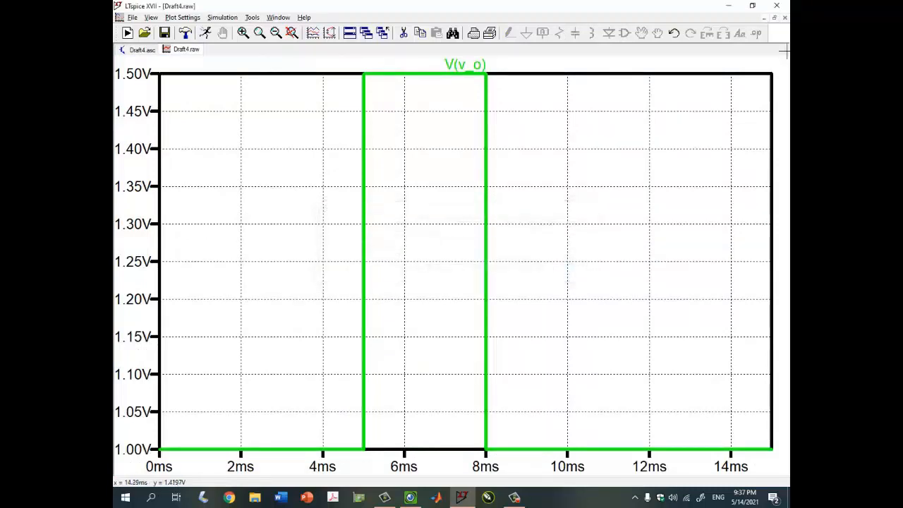
left_click(774, 17)
Change the transient stop time to 152m and rerun the simulation.
right_click(580, 400)
left_click_drag(361, 316, 357, 317)
type("52m")
key("Return")
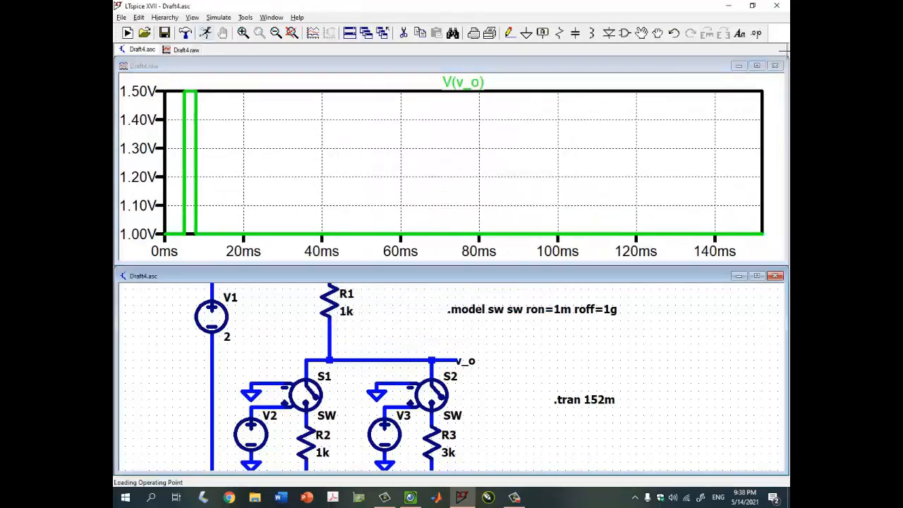
Correct the transient analysis stop time to 12m and rerun the simulation.
right_click(584, 400)
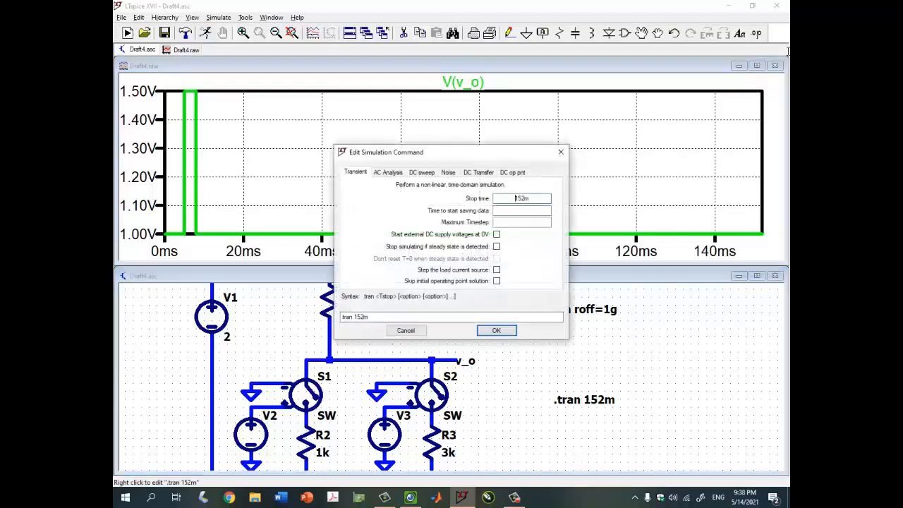
left_click(362, 317)
key("BackSpace")
key("Return")
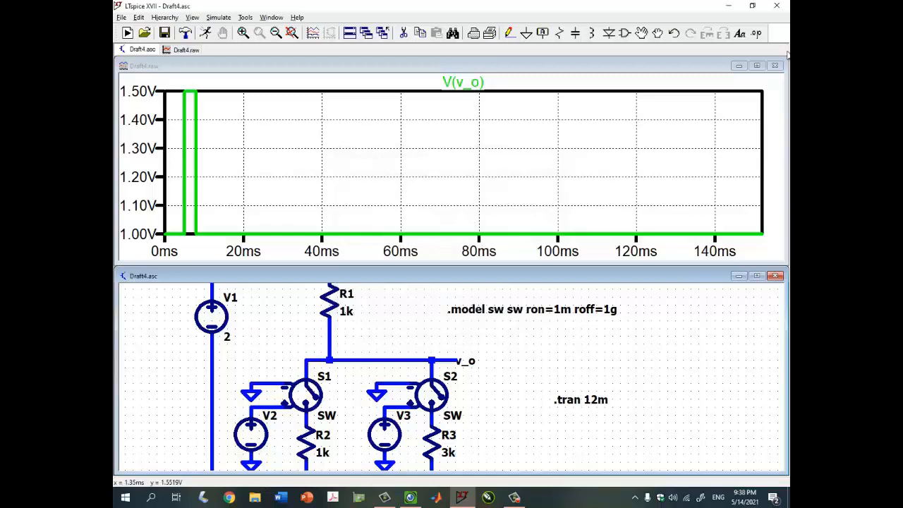
left_click(205, 33)
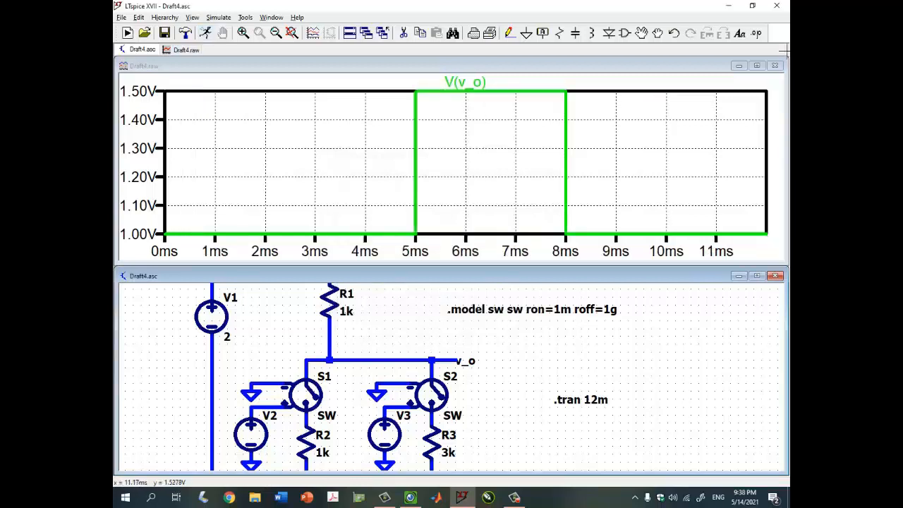
Maximize the v_o waveform and compare it with the hand-drawn v_o graph in Visualizer, returning to LTspice.
left_click(756, 65)
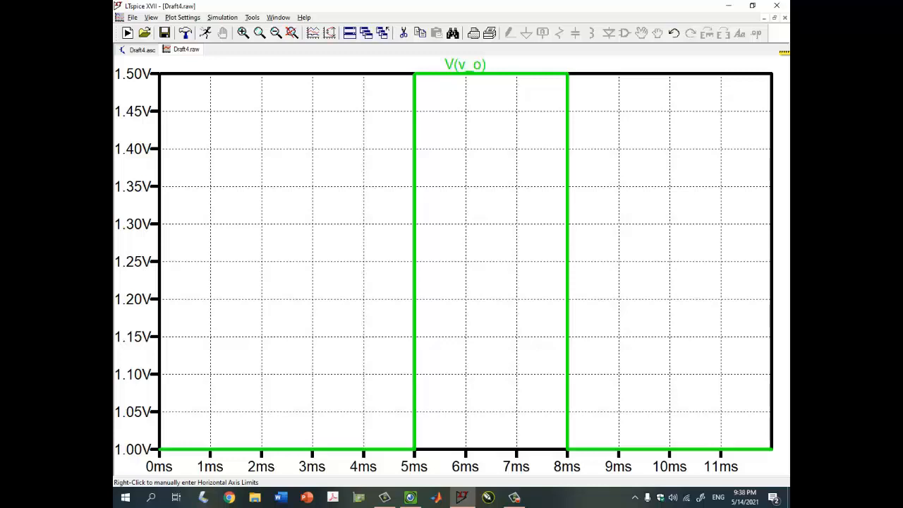
left_click(410, 497)
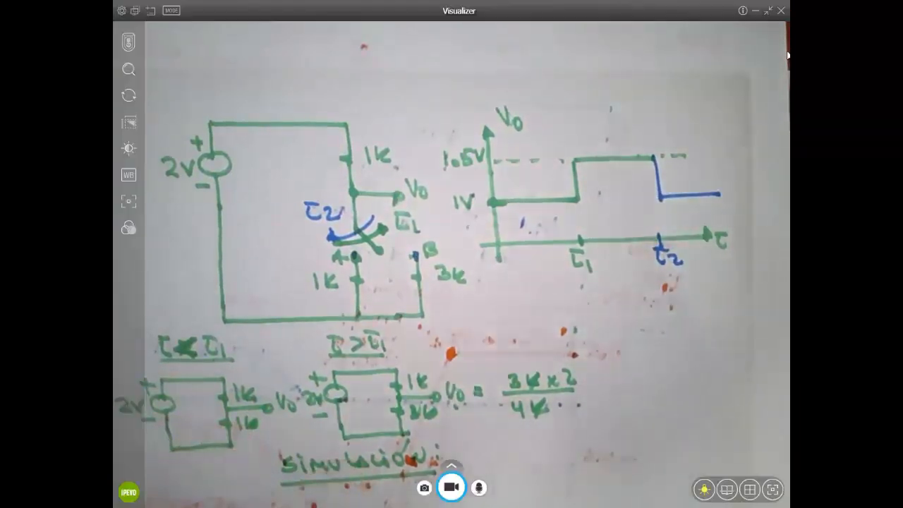
key("alt+Tab")
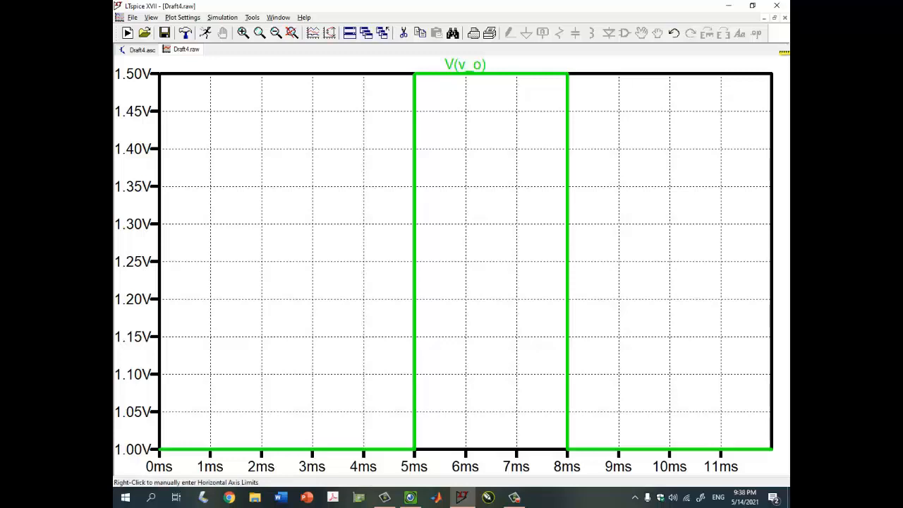
Set the vertical axis limits of the v_o plot to 0 at the bottom and 2 V at the top.
right_click(786, 55)
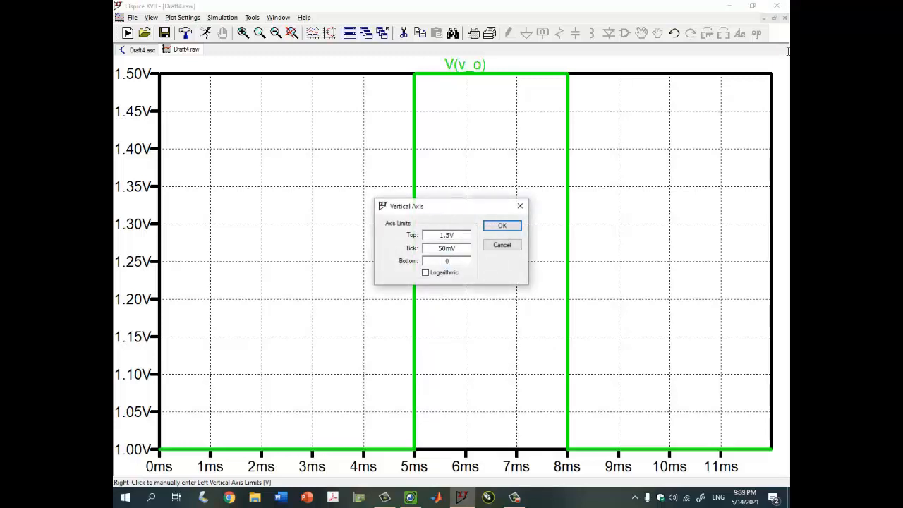
type("0")
key("Return")
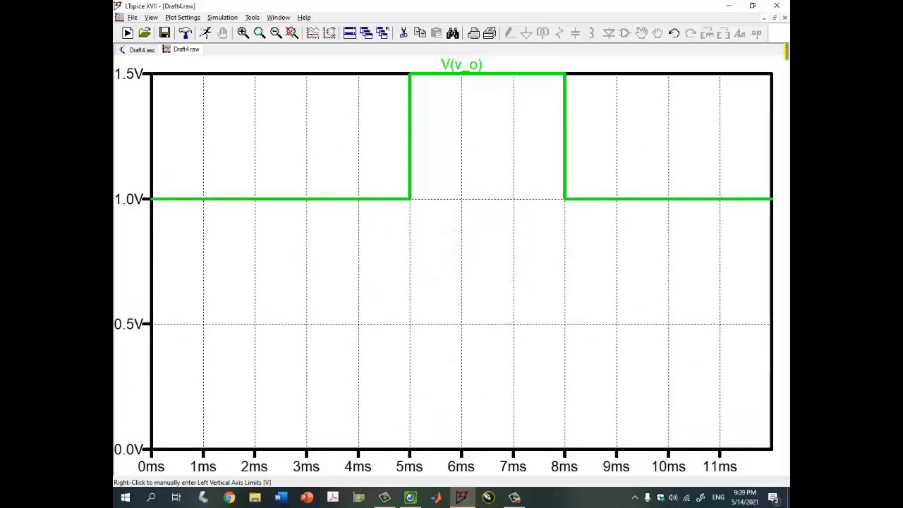
right_click(786, 51)
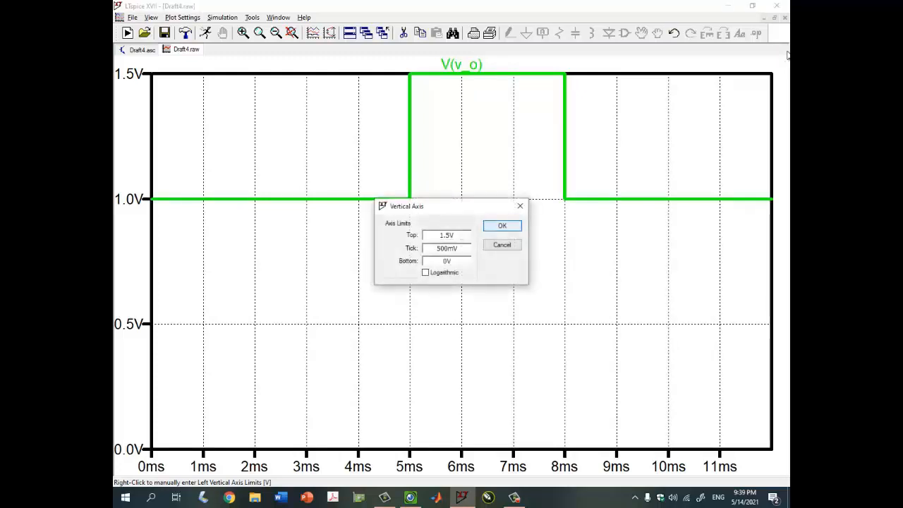
type("2")
key("Return")
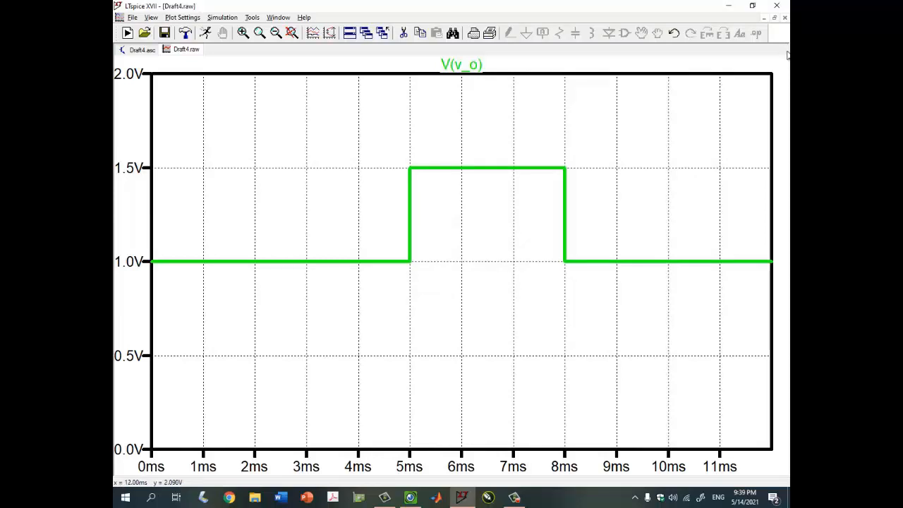
Restore the split waveform and schematic layout, and switch to the drawing in Visualizer.
left_click(774, 17)
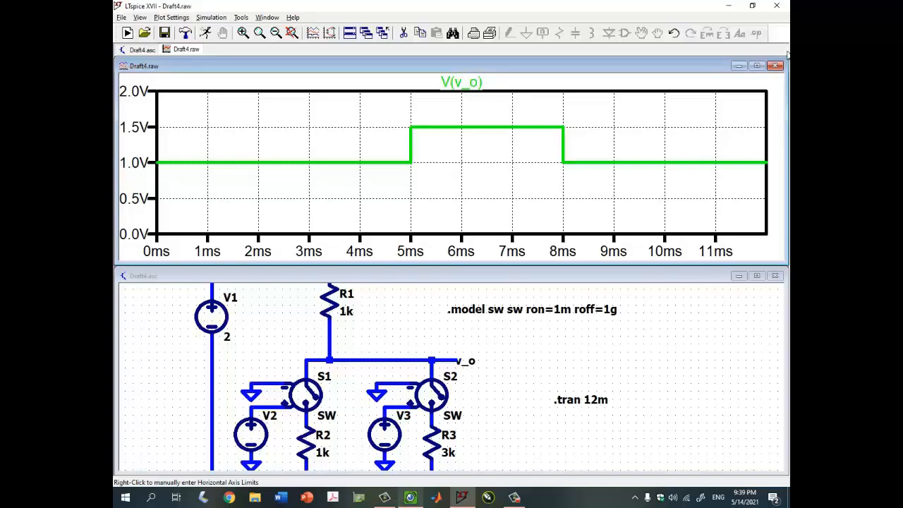
left_click(410, 497)
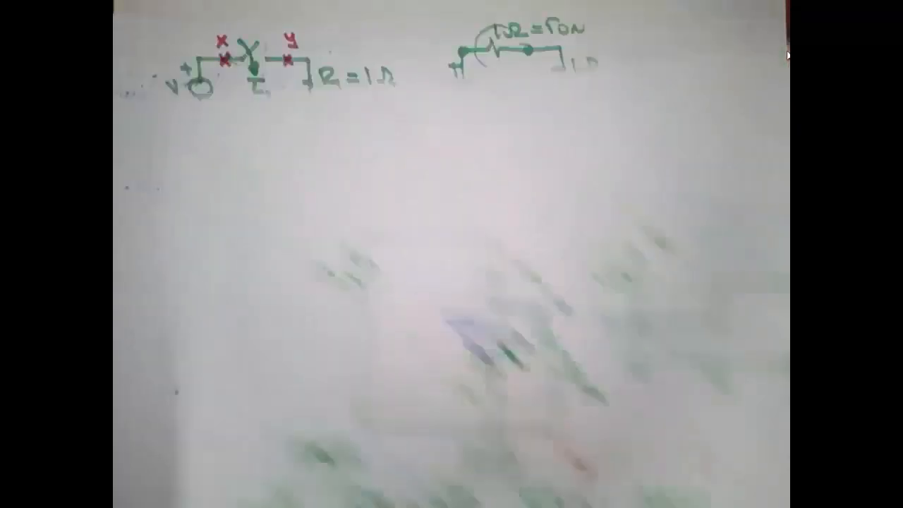